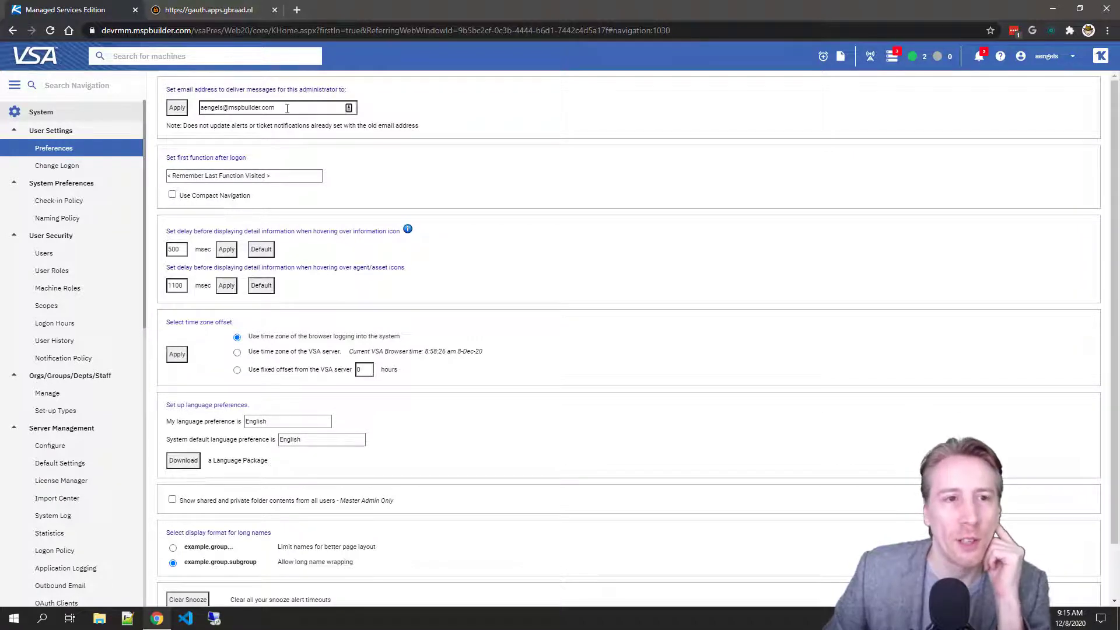
pyautogui.moveTo(291, 108); pyautogui.dragTo(200, 107)
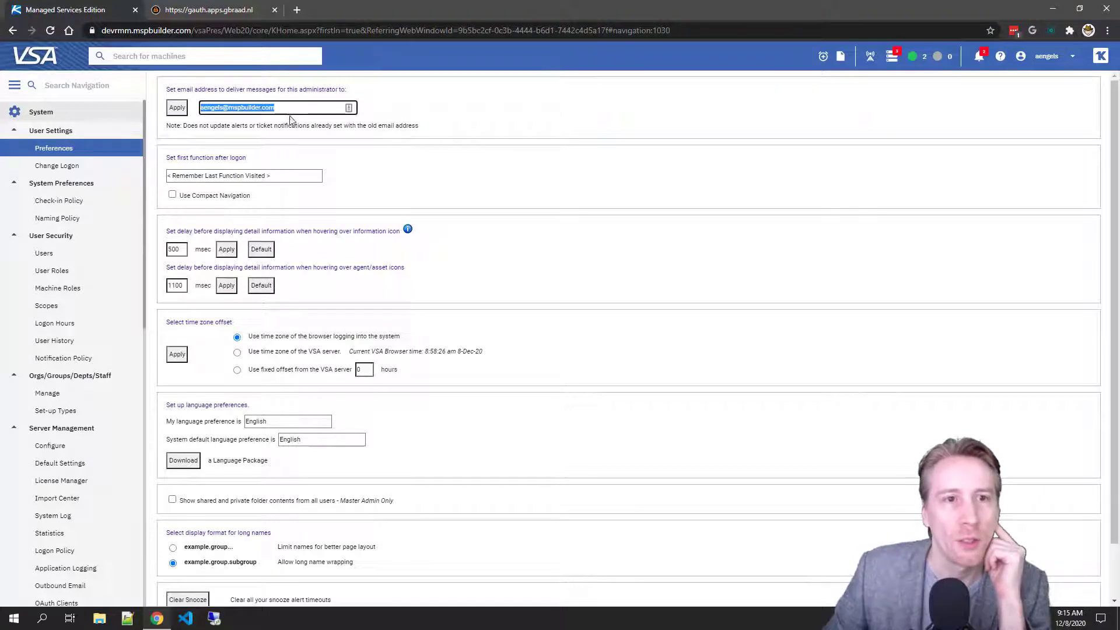
pyautogui.click(308, 151)
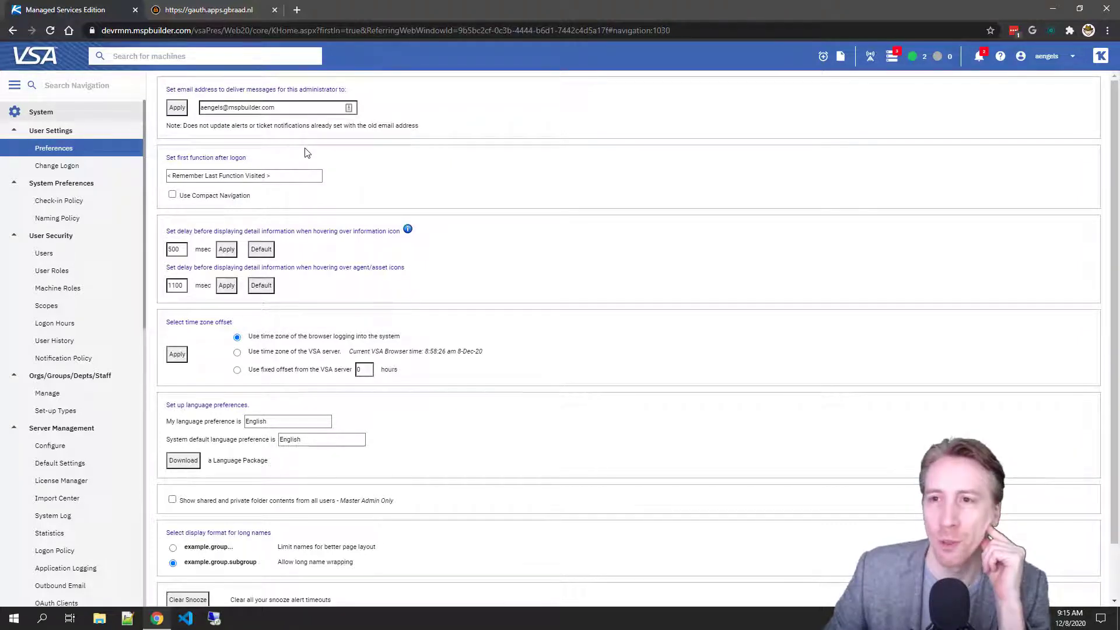
# Set the first function after logon to Agent - Manage Agents in the user preferences.
pyautogui.scroll(-2, 306, 164)
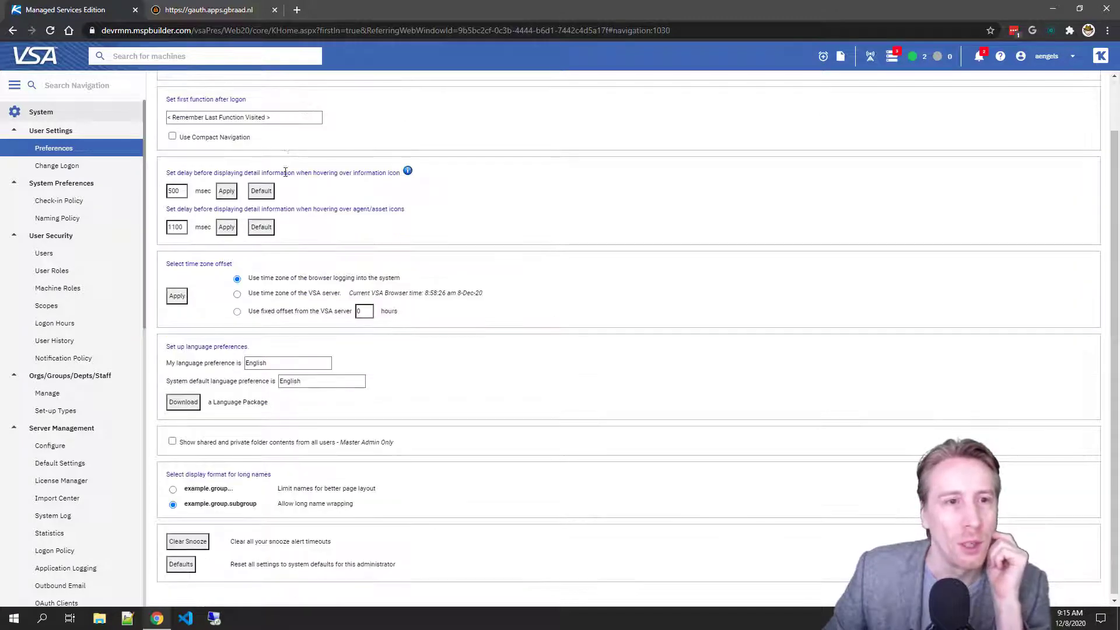
pyautogui.scroll(2, 277, 132)
pyautogui.click(266, 175)
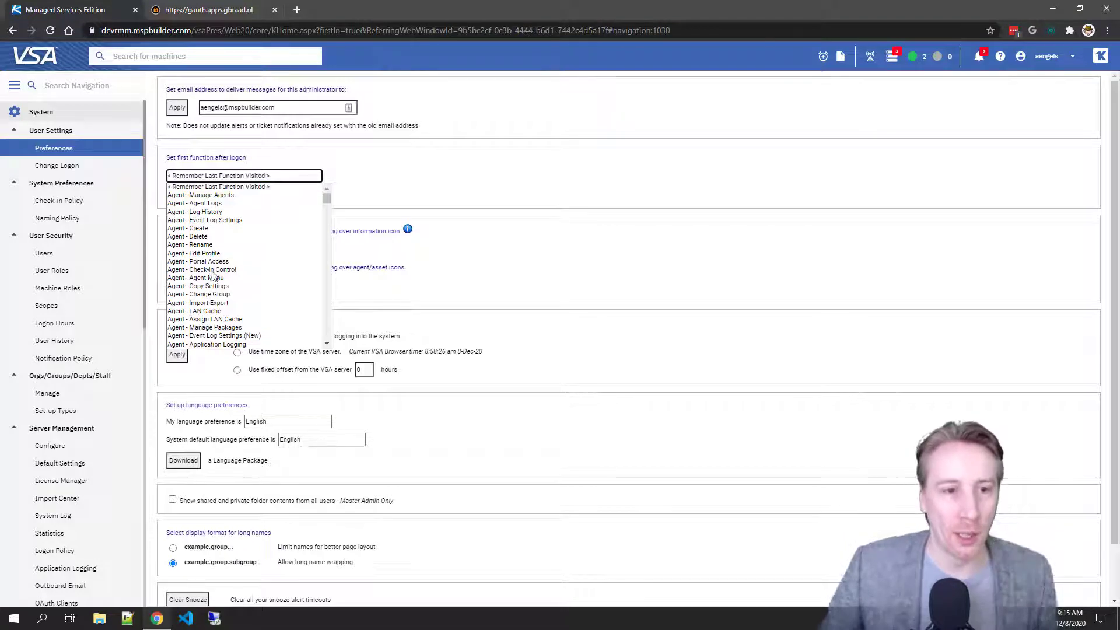
pyautogui.click(235, 195)
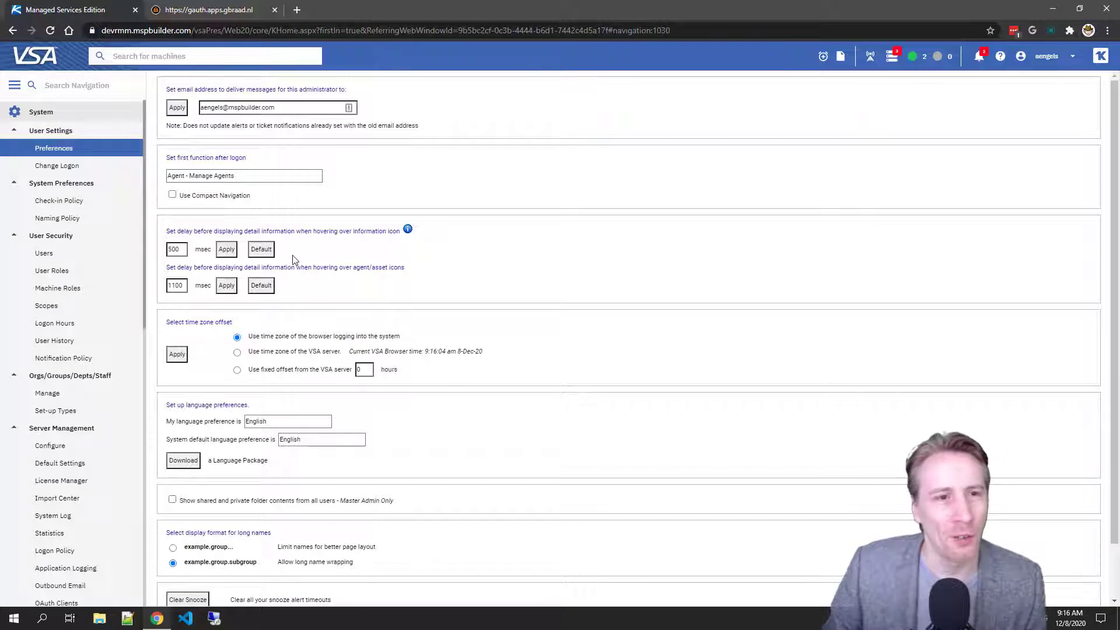
pyautogui.scroll(-1, 292, 257)
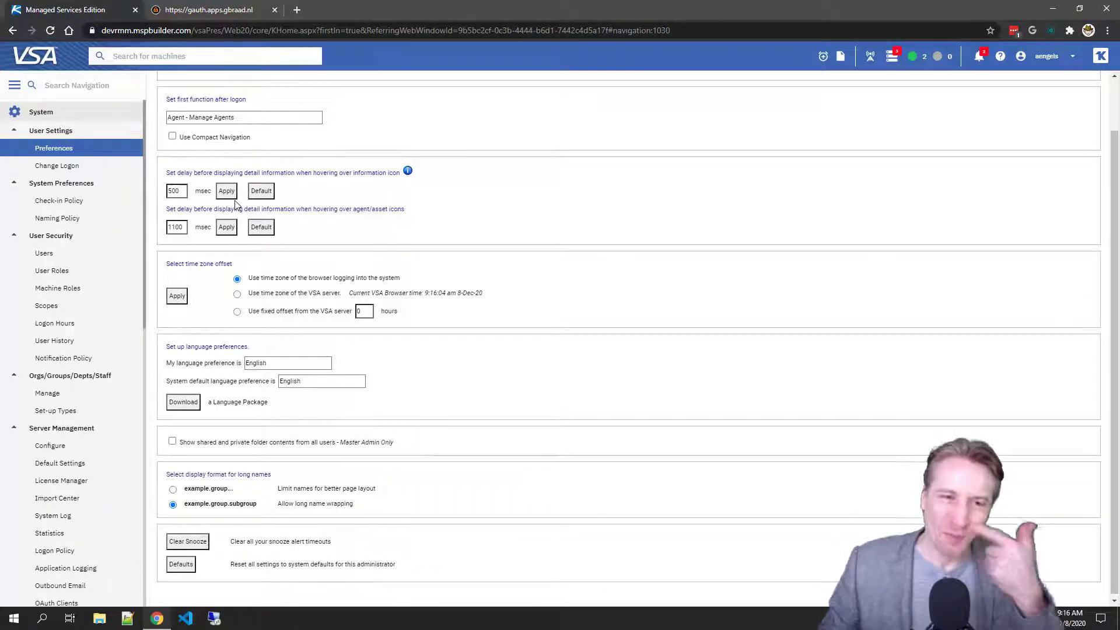
pyautogui.moveTo(180, 191); pyautogui.dragTo(165, 192)
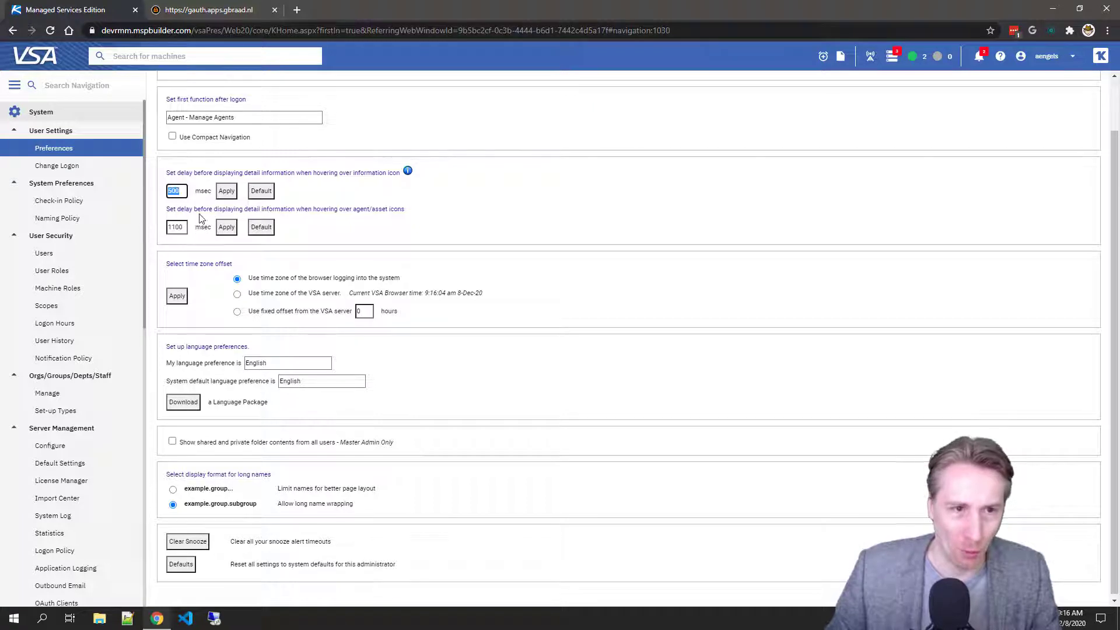
pyautogui.click(354, 234)
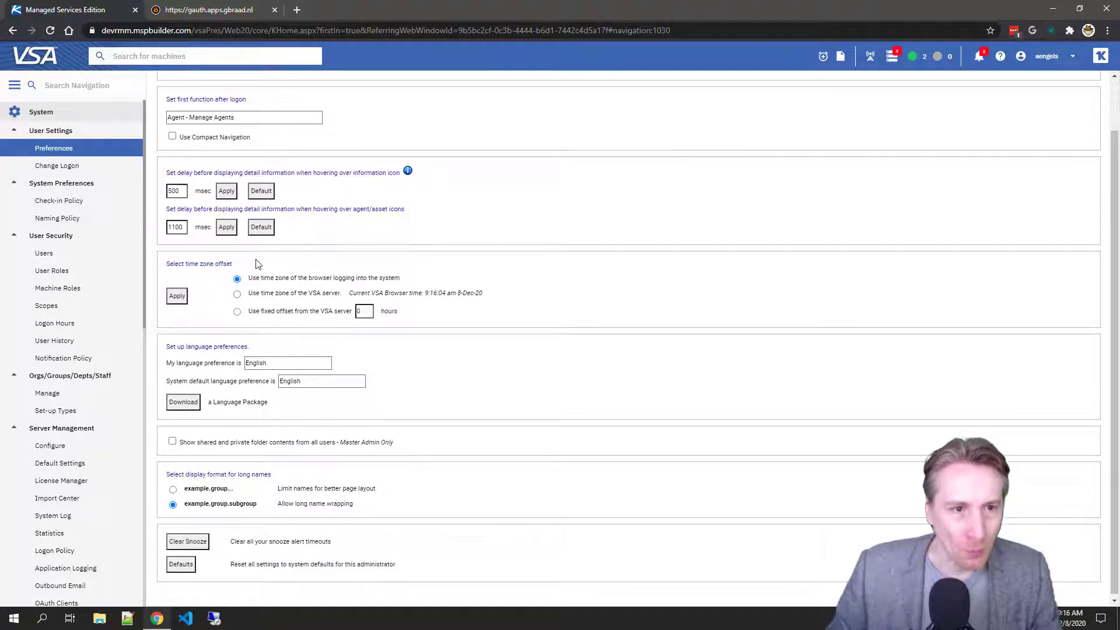
# Look through the language packages available for download and close the list without downloading any.
pyautogui.scroll(-1, 257, 264)
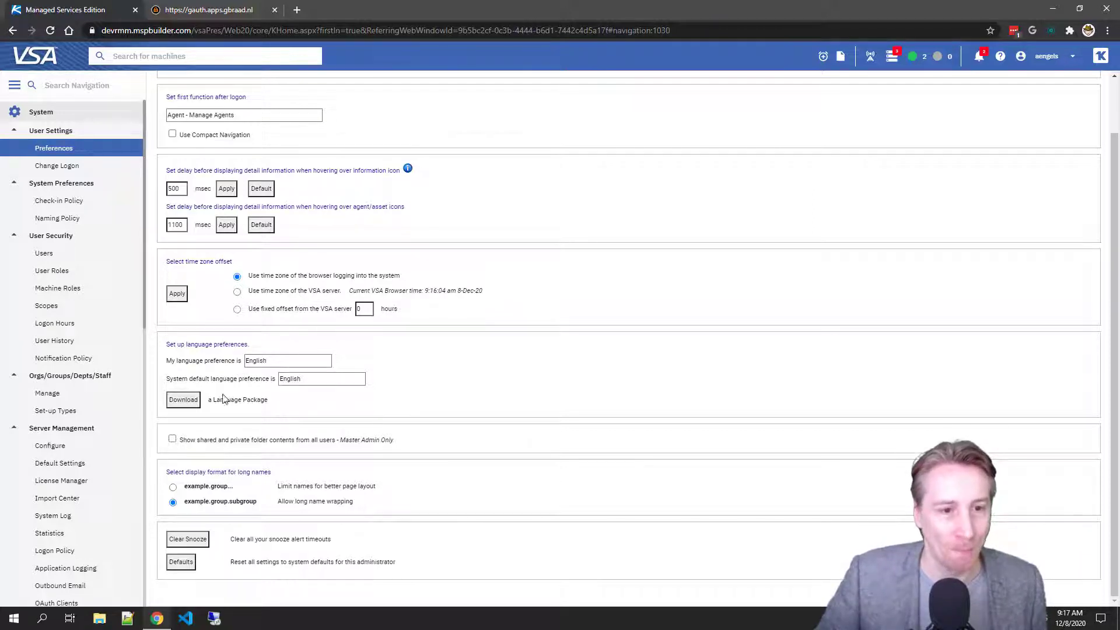
pyautogui.click(192, 404)
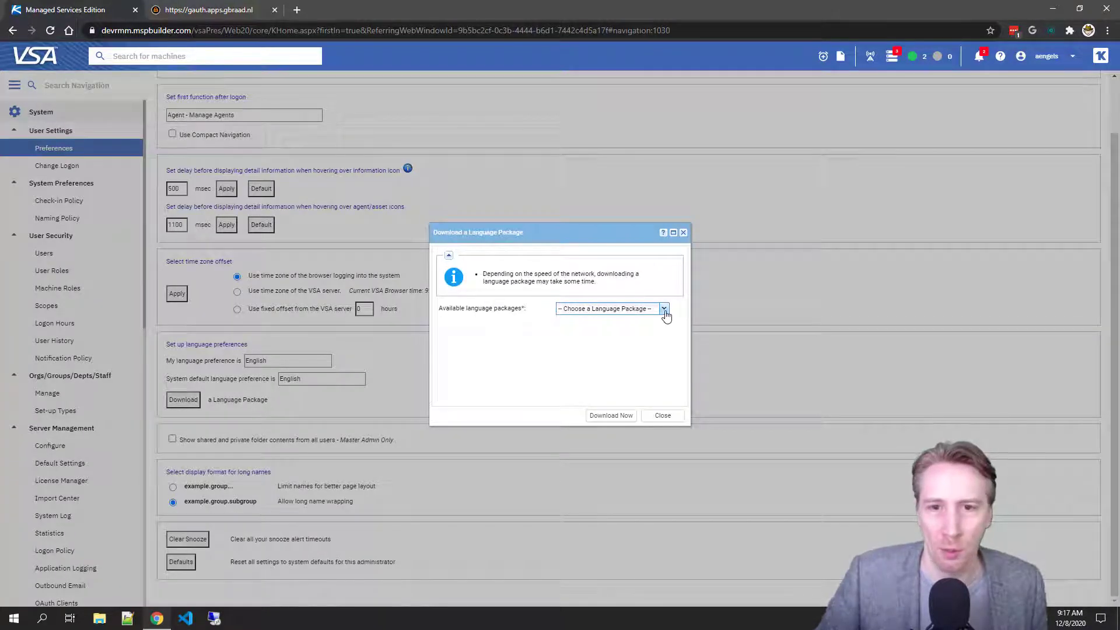
pyautogui.click(665, 310)
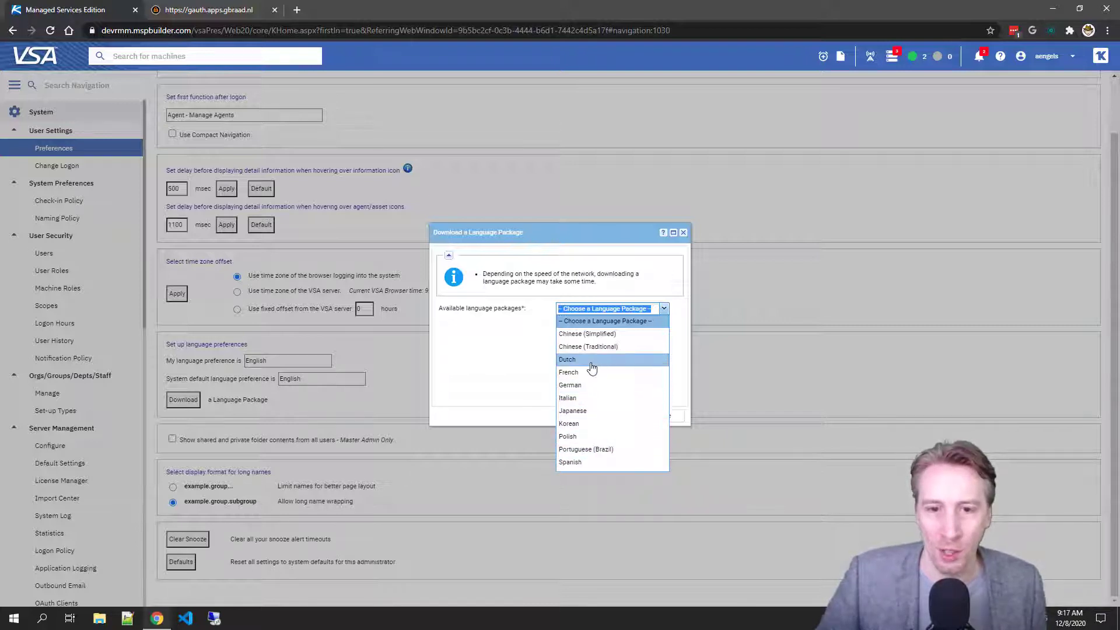
pyautogui.click(494, 368)
pyautogui.click(662, 416)
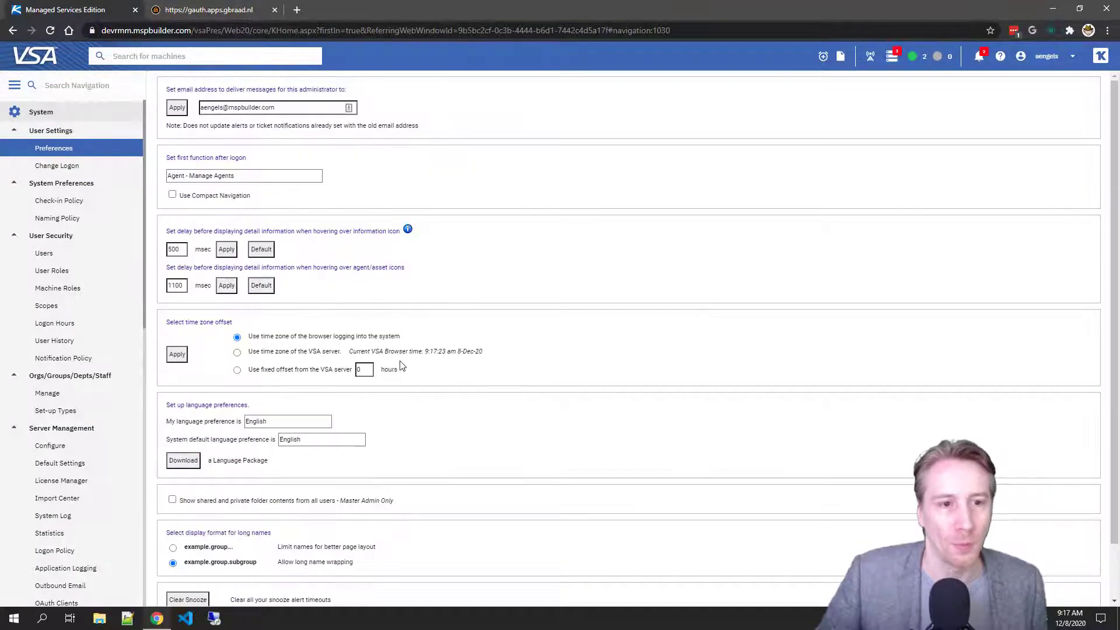
# Try the limited-name display format for long names and switch back to allowing long name wrapping.
pyautogui.scroll(-1, 402, 366)
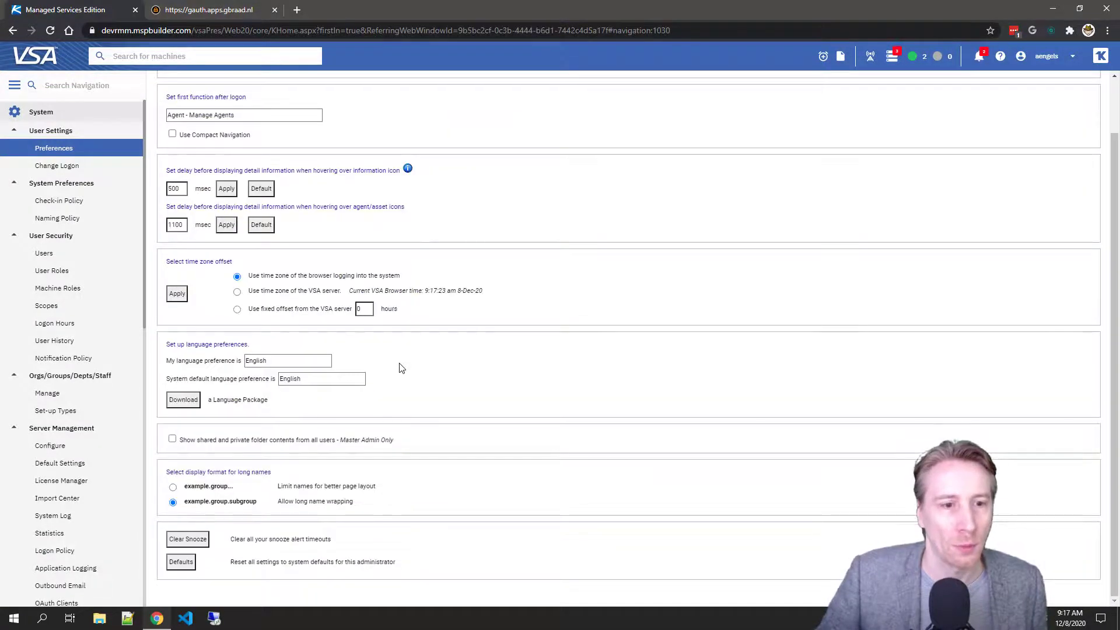
pyautogui.click(173, 488)
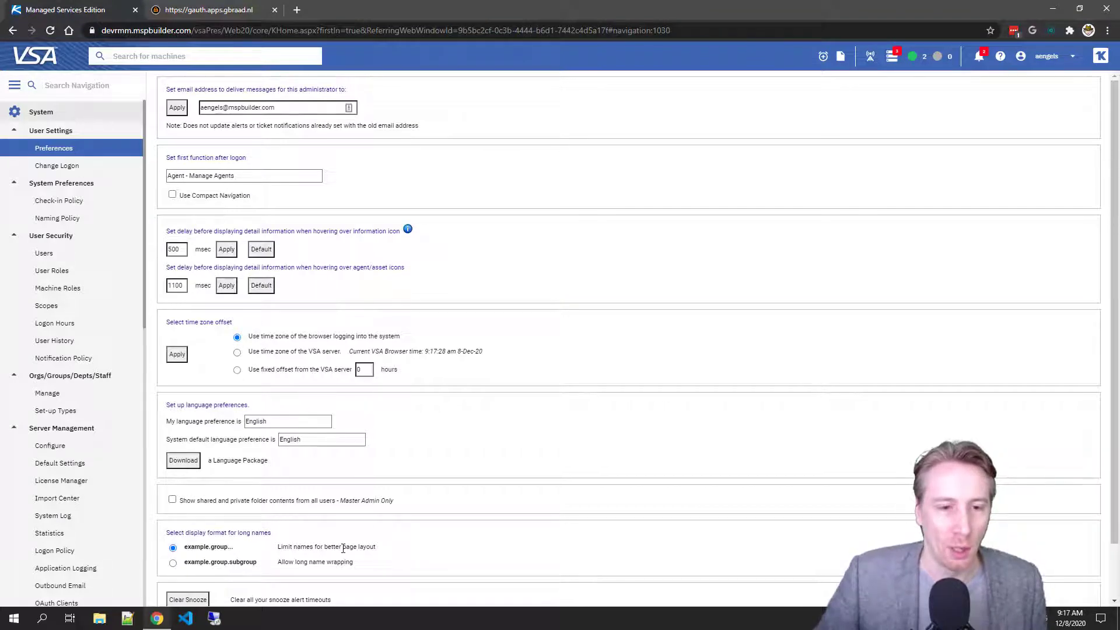
pyautogui.click(173, 565)
pyautogui.scroll(-2, 263, 522)
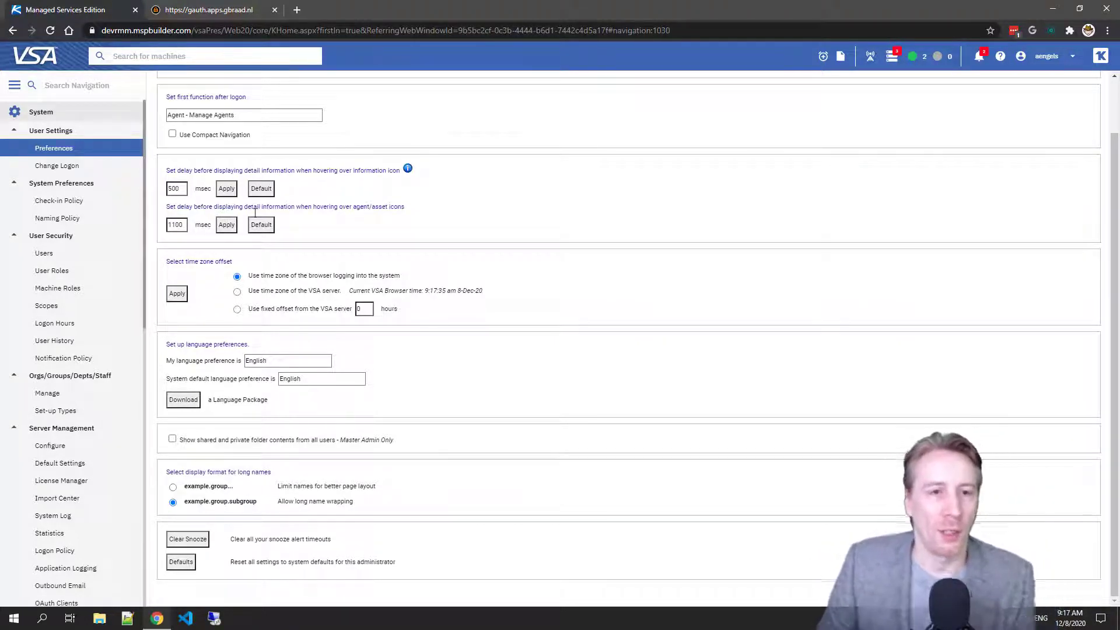
# Open the Change Logon settings and examine the security question and security answer fields without filling them in.
pyautogui.click(73, 170)
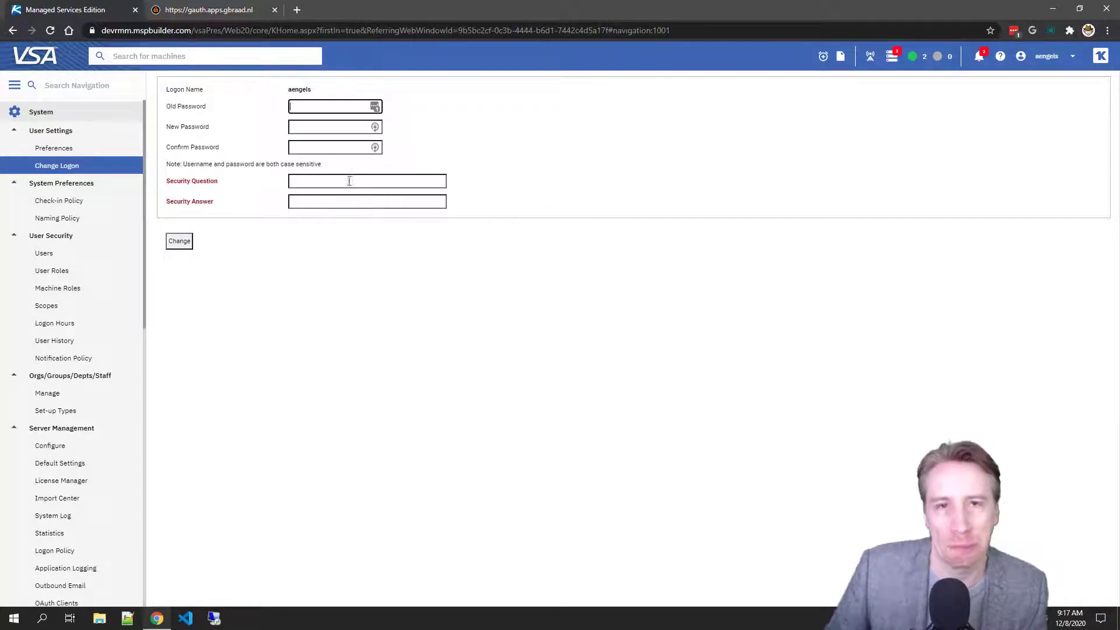
pyautogui.click(321, 181)
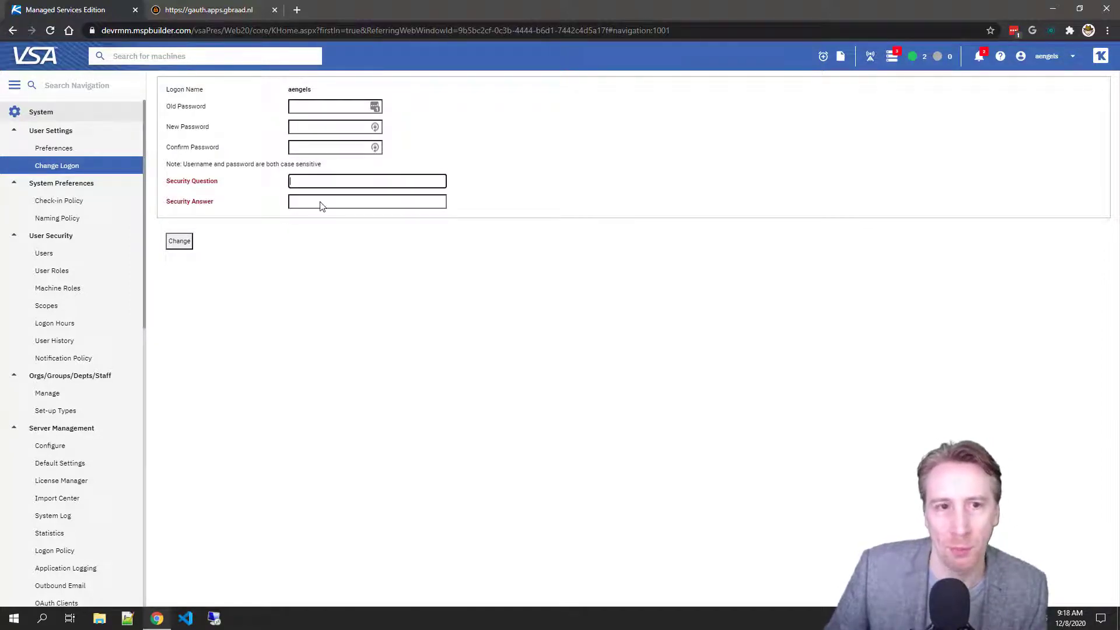
pyautogui.click(320, 202)
pyautogui.click(322, 183)
pyautogui.click(320, 201)
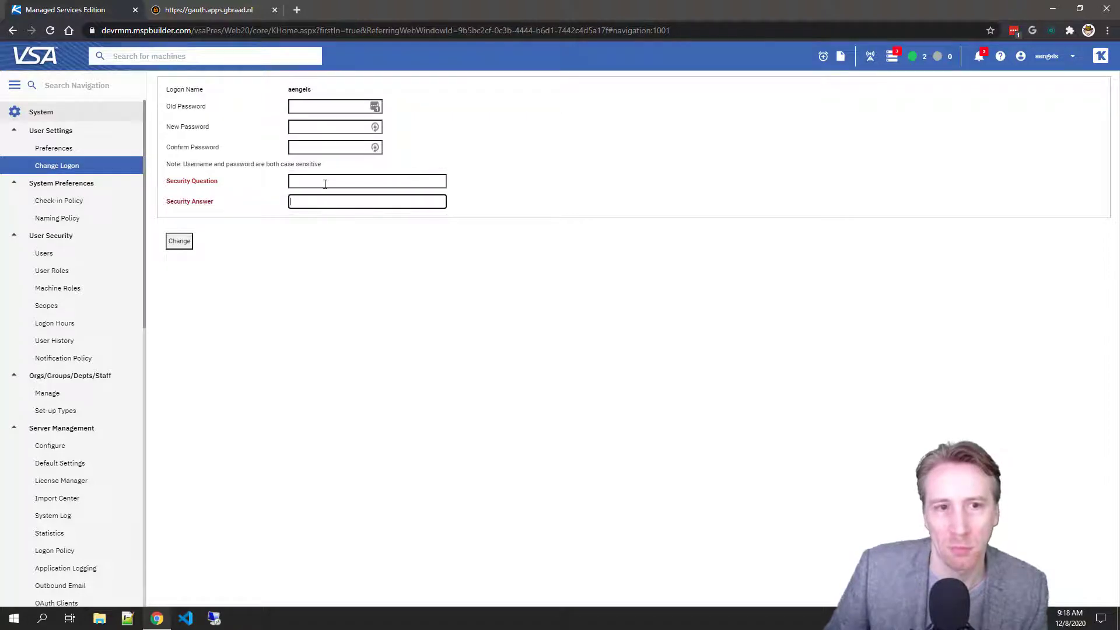
pyautogui.click(322, 183)
pyautogui.click(323, 200)
pyautogui.click(322, 180)
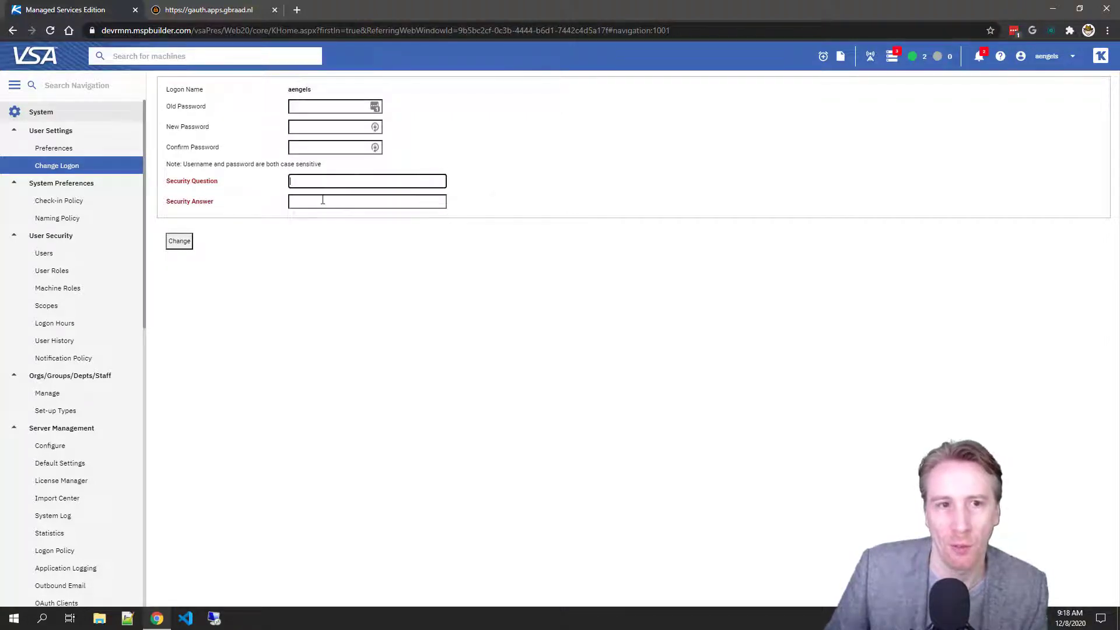
pyautogui.click(322, 200)
pyautogui.click(210, 255)
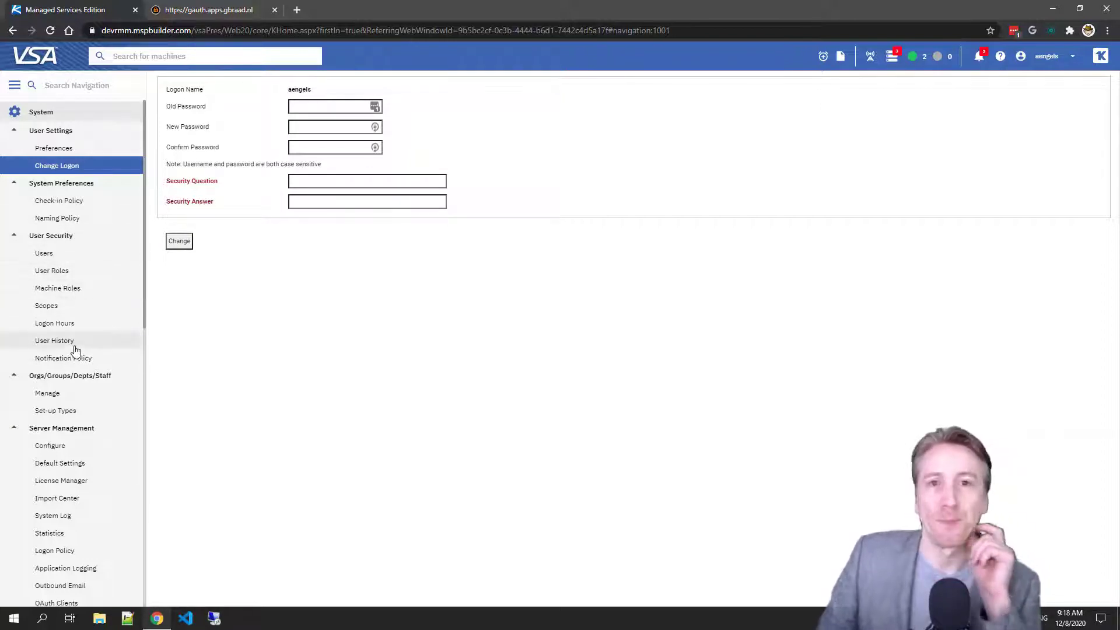
# Open organization management and view the machine groups of the MSP Builder organization.
pyautogui.click(62, 395)
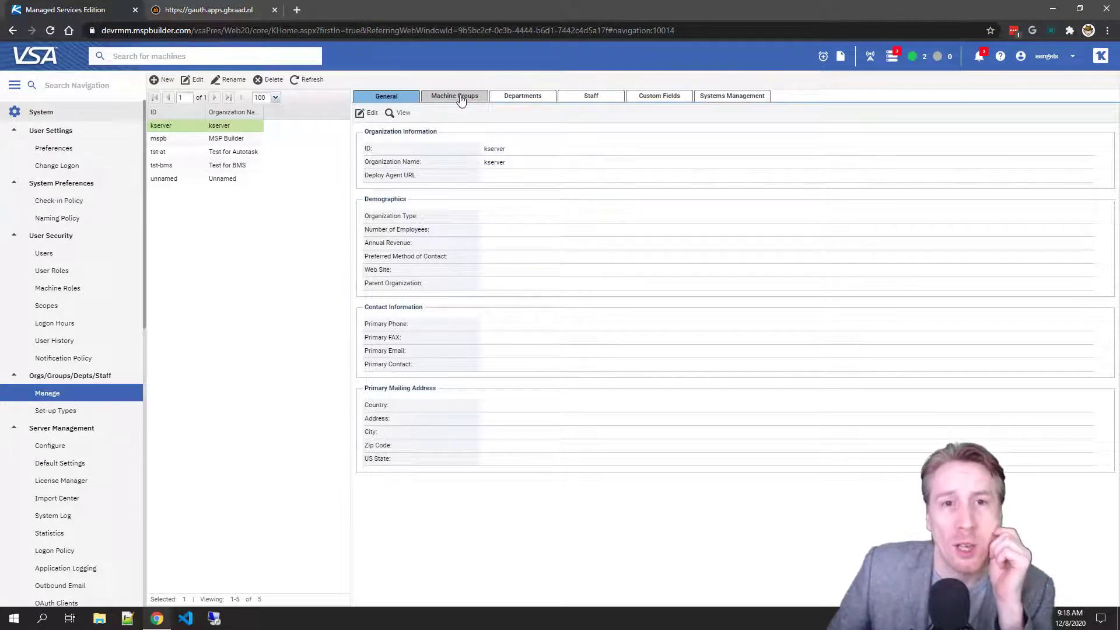
pyautogui.click(461, 98)
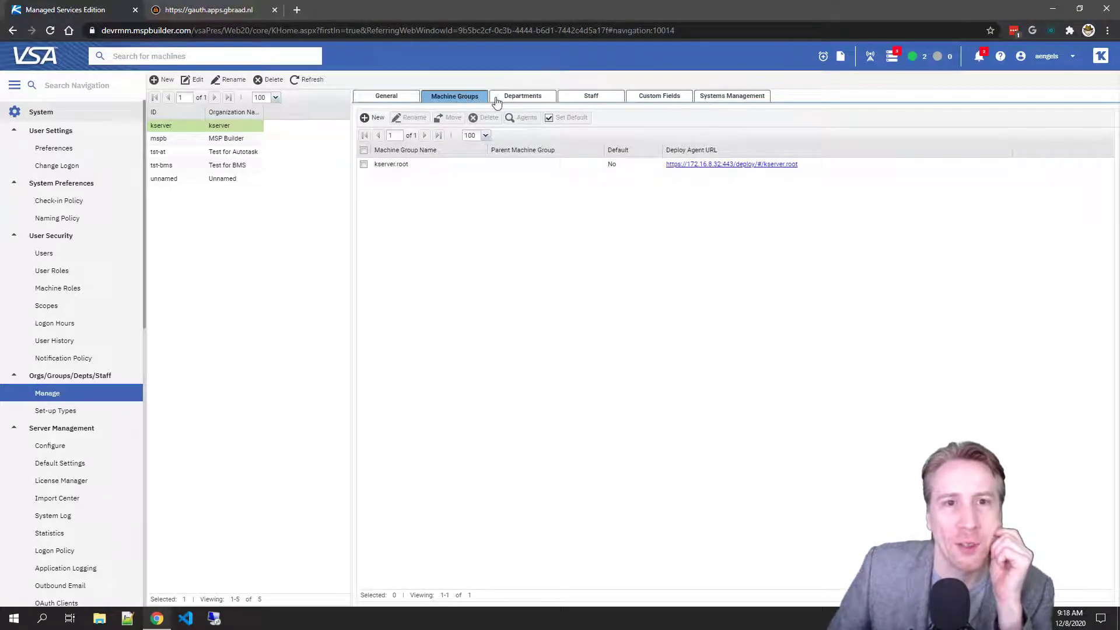
pyautogui.click(230, 138)
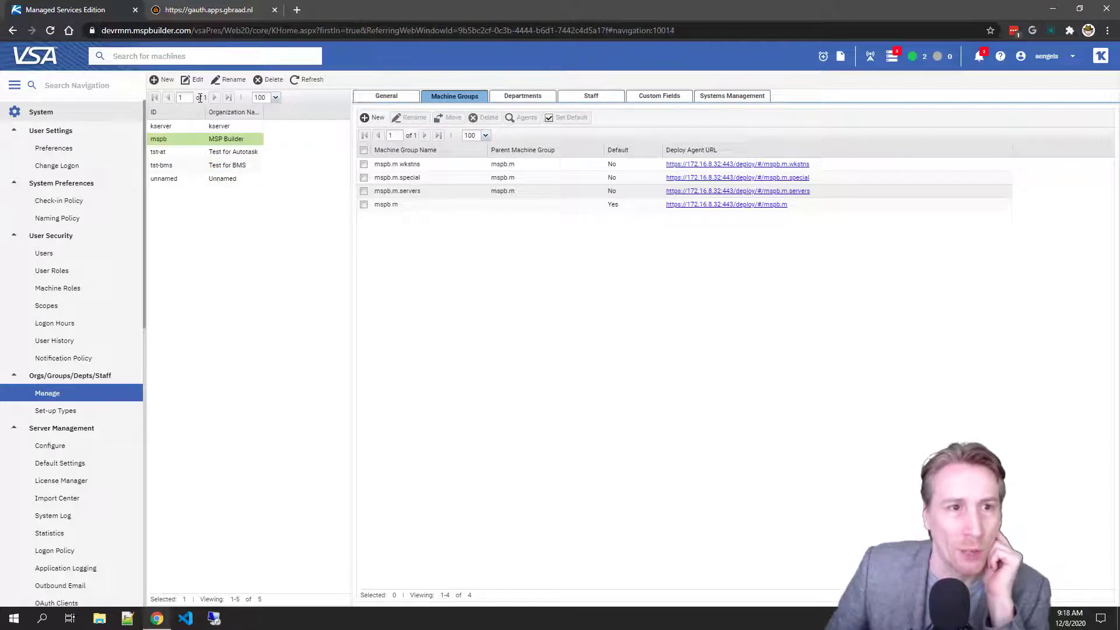
# Open the form for adding an organization, check its New/Convert and Parent Organization options, and close it without saving.
pyautogui.click(164, 82)
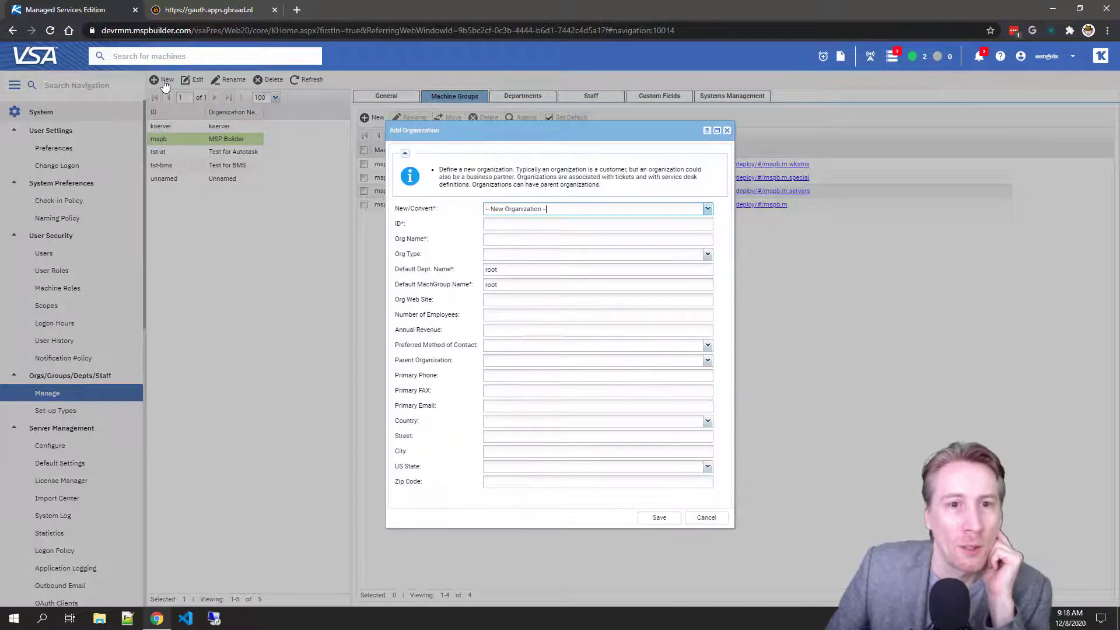
pyautogui.click(708, 210)
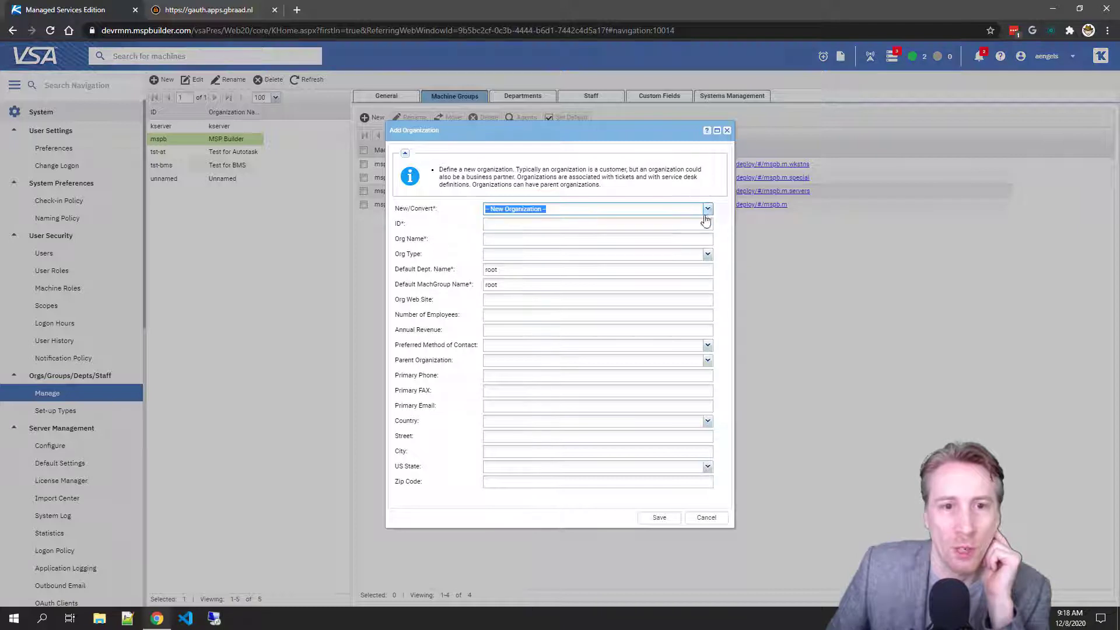
pyautogui.click(709, 211)
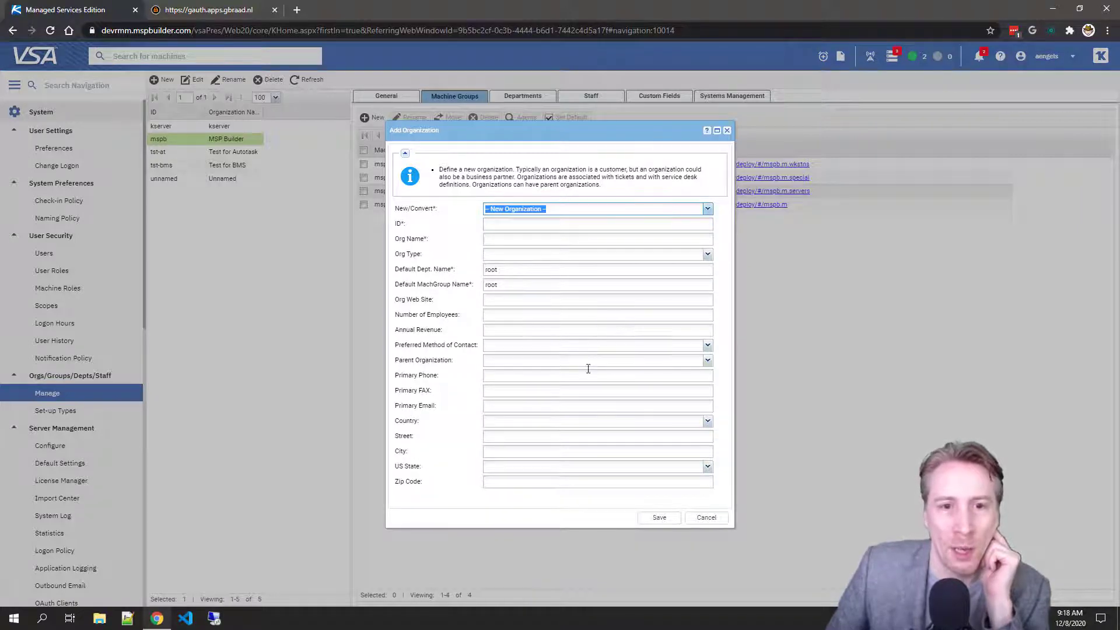
pyautogui.click(709, 362)
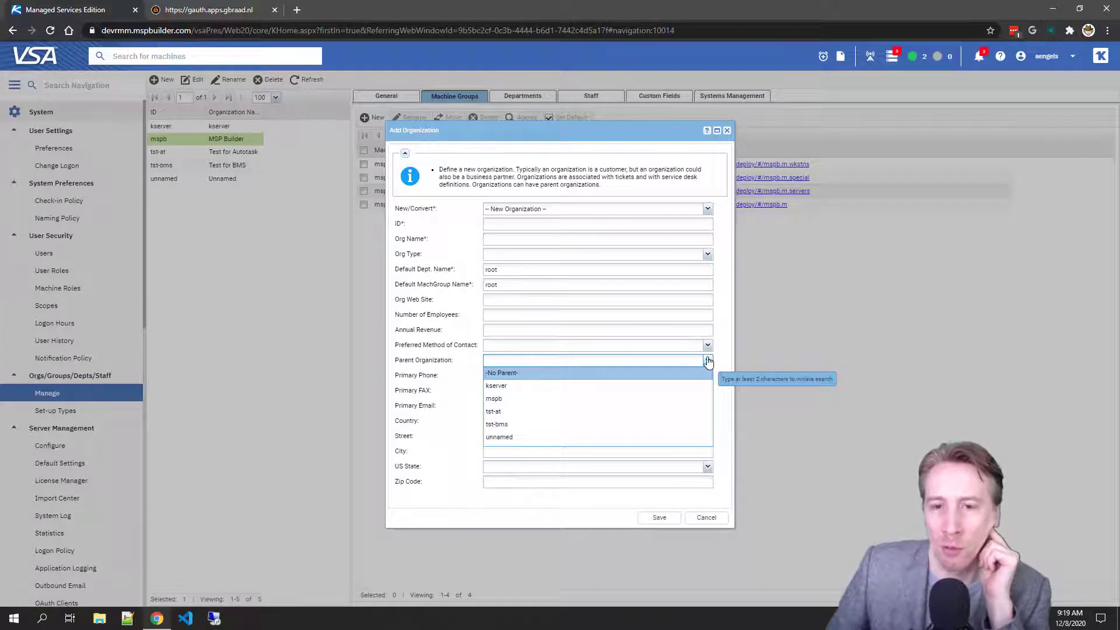
pyautogui.click(708, 362)
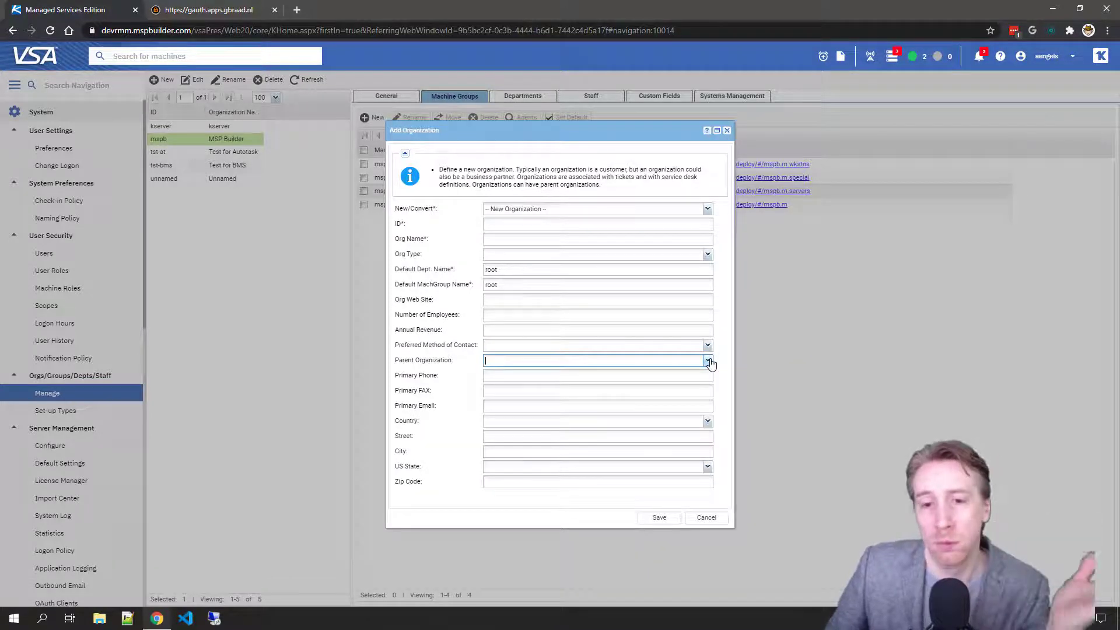
pyautogui.click(727, 131)
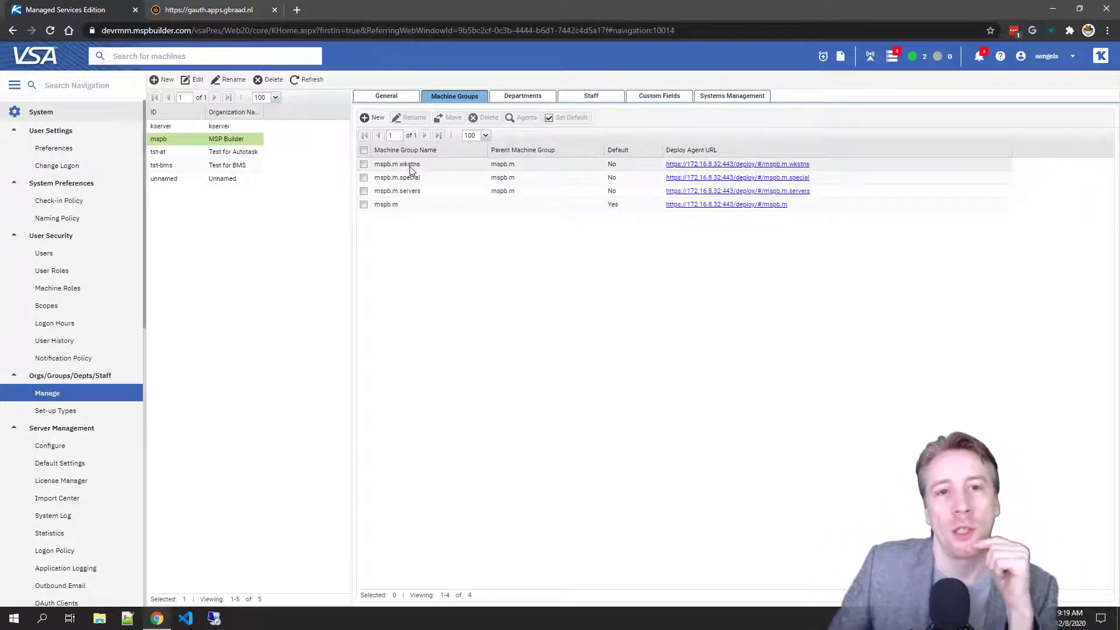
pyautogui.moveTo(409, 187)
pyautogui.mouseDown()
pyautogui.moveTo(415, 214)
pyautogui.moveTo(415, 205)
pyautogui.mouseUp()
pyautogui.moveTo(413, 167); pyautogui.dragTo(399, 167)
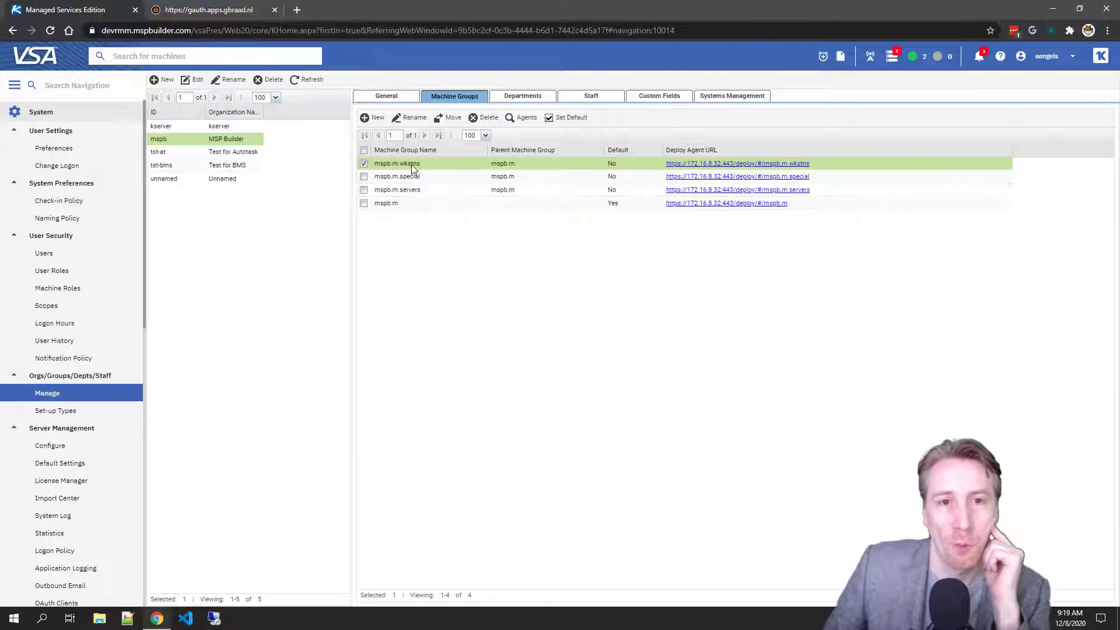
pyautogui.moveTo(413, 169); pyautogui.dragTo(395, 204)
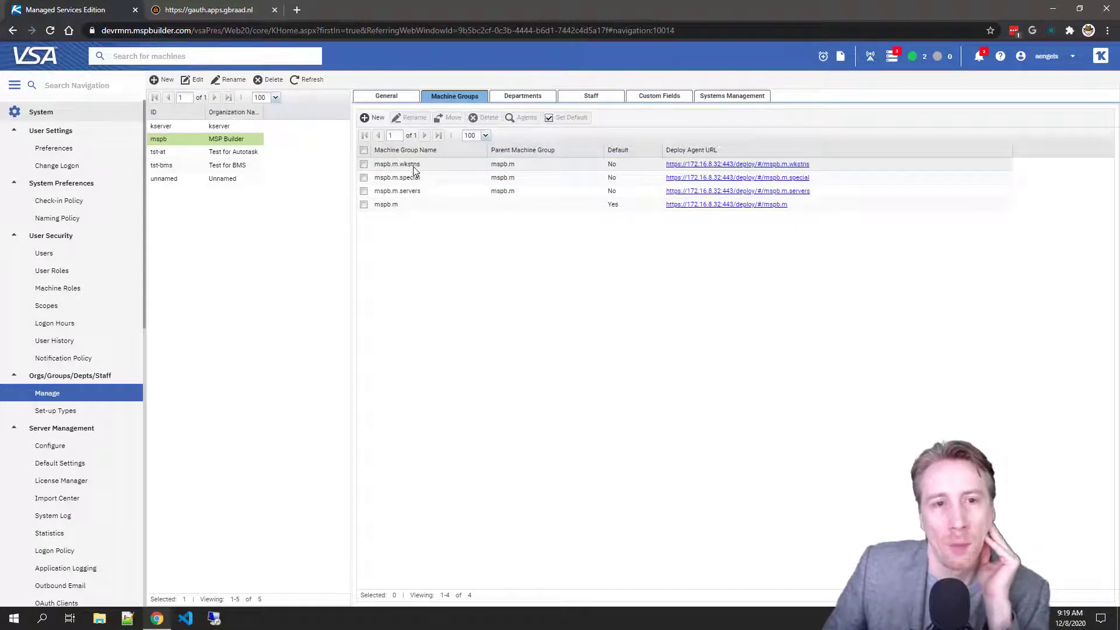
pyautogui.moveTo(414, 170); pyautogui.dragTo(415, 212)
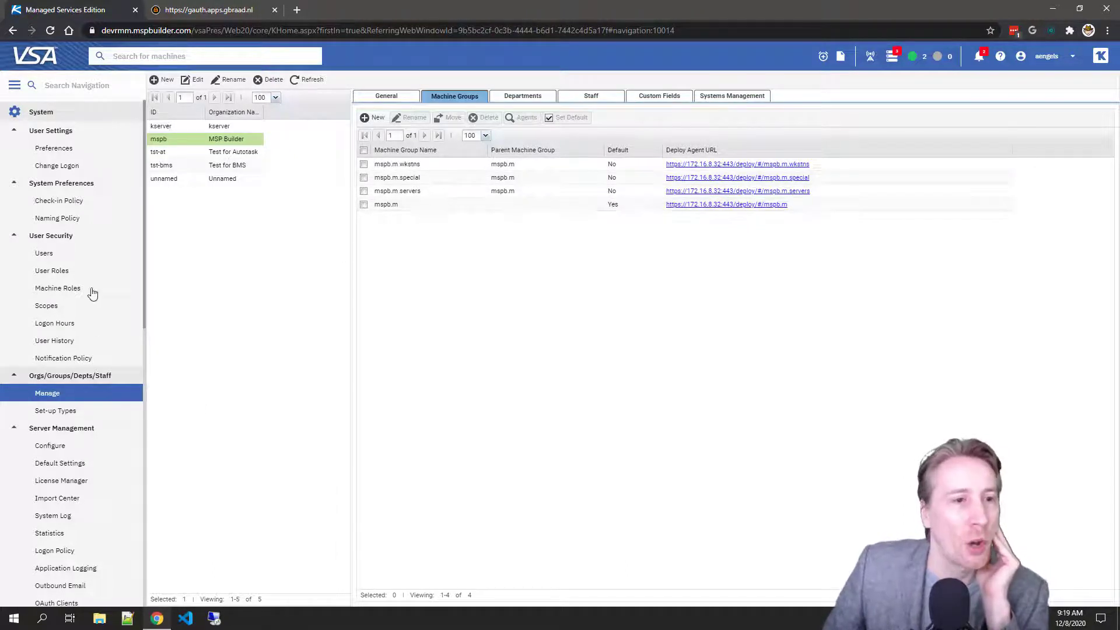
# Create a new user security scope named MSPB.
pyautogui.click(53, 305)
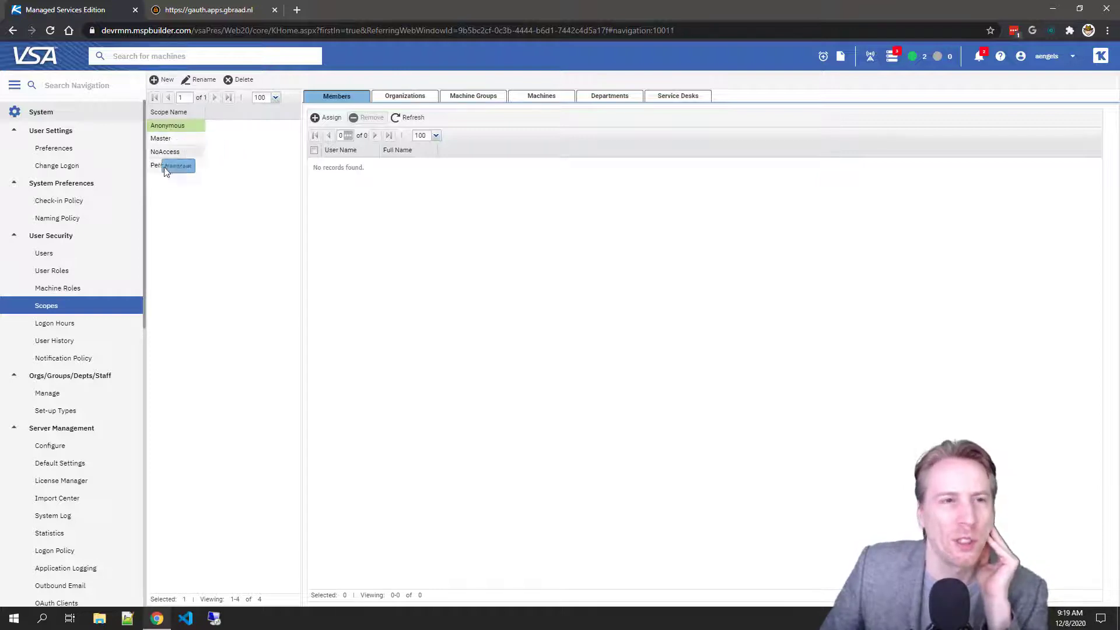
pyautogui.click(166, 82)
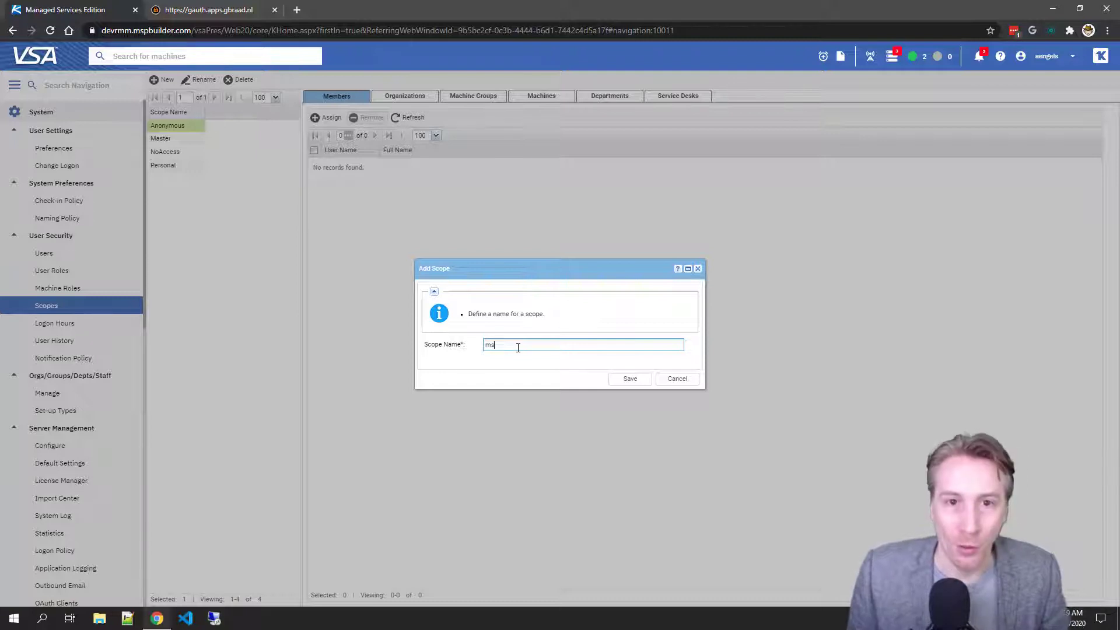
pyautogui.write('mspb')
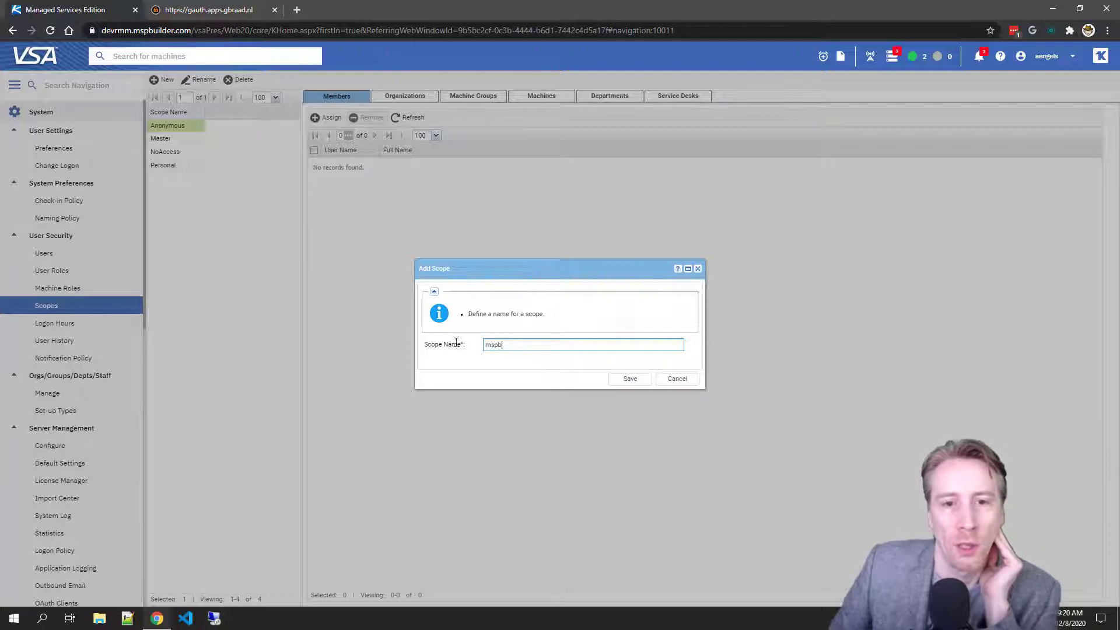
pyautogui.hotkey('ctrl', 'a')
pyautogui.write('M')
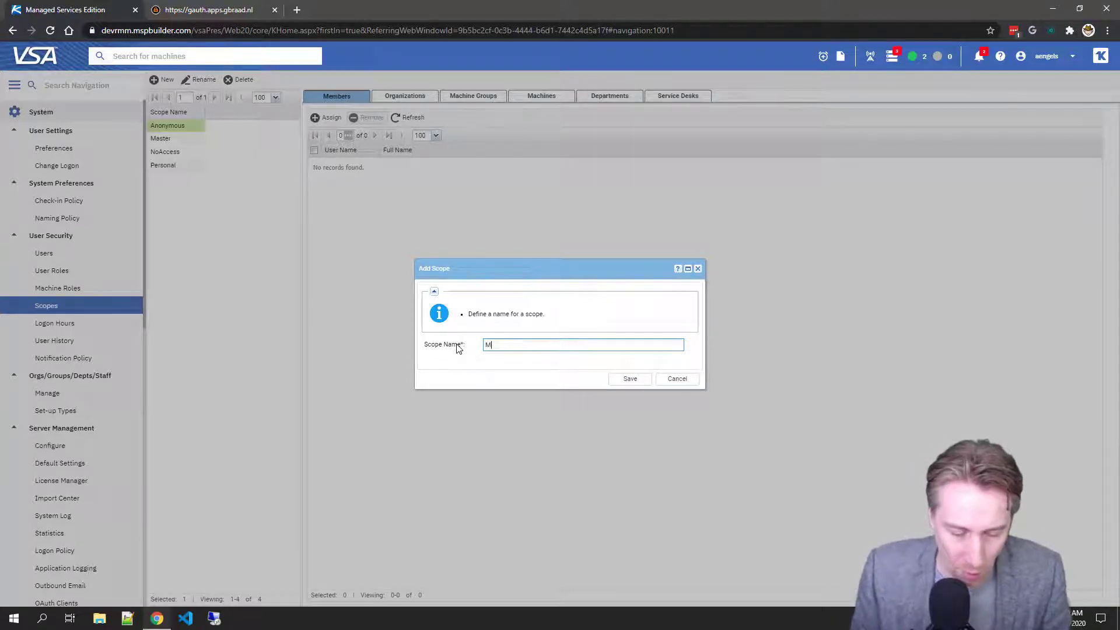
pyautogui.write('SPB')
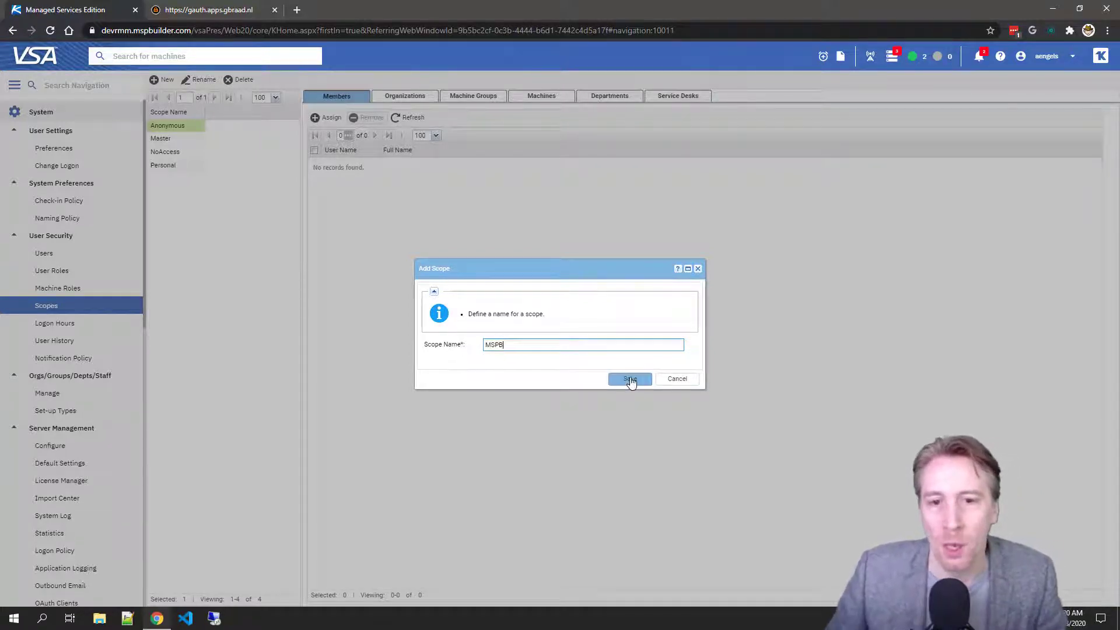
pyautogui.click(631, 379)
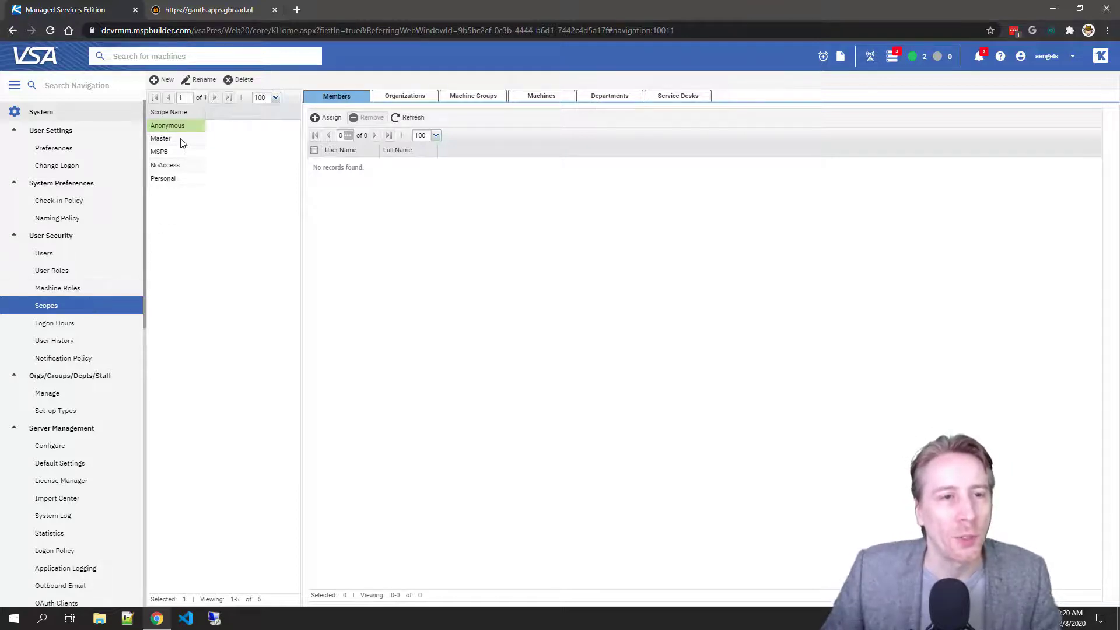
# Assign the mspb (MSP Builder) organization to the MSPB scope.
pyautogui.click(178, 153)
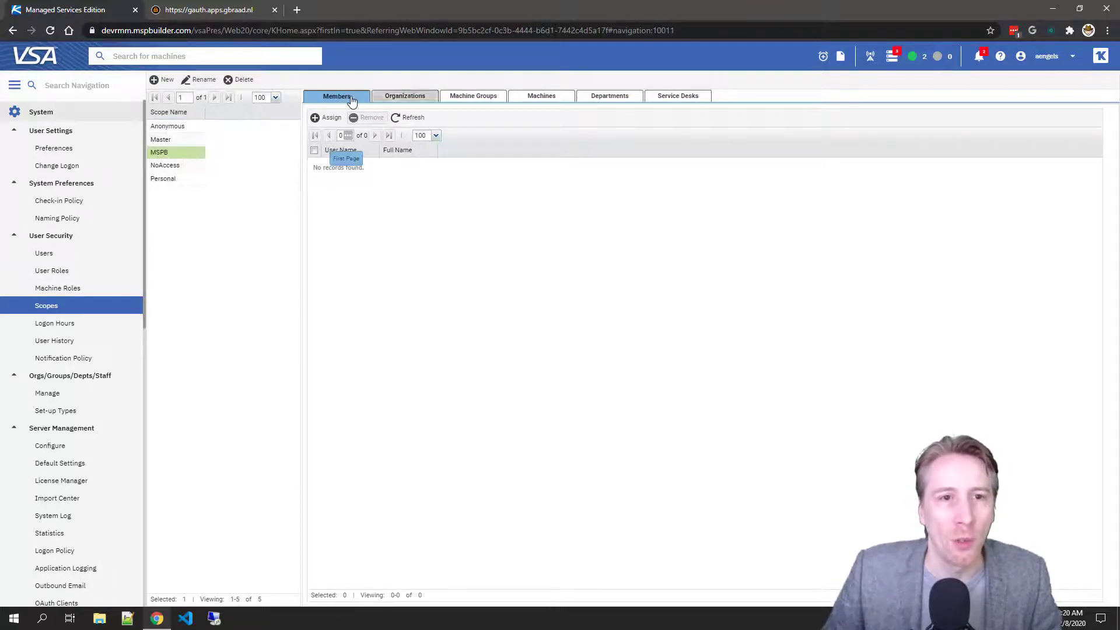
pyautogui.click(405, 98)
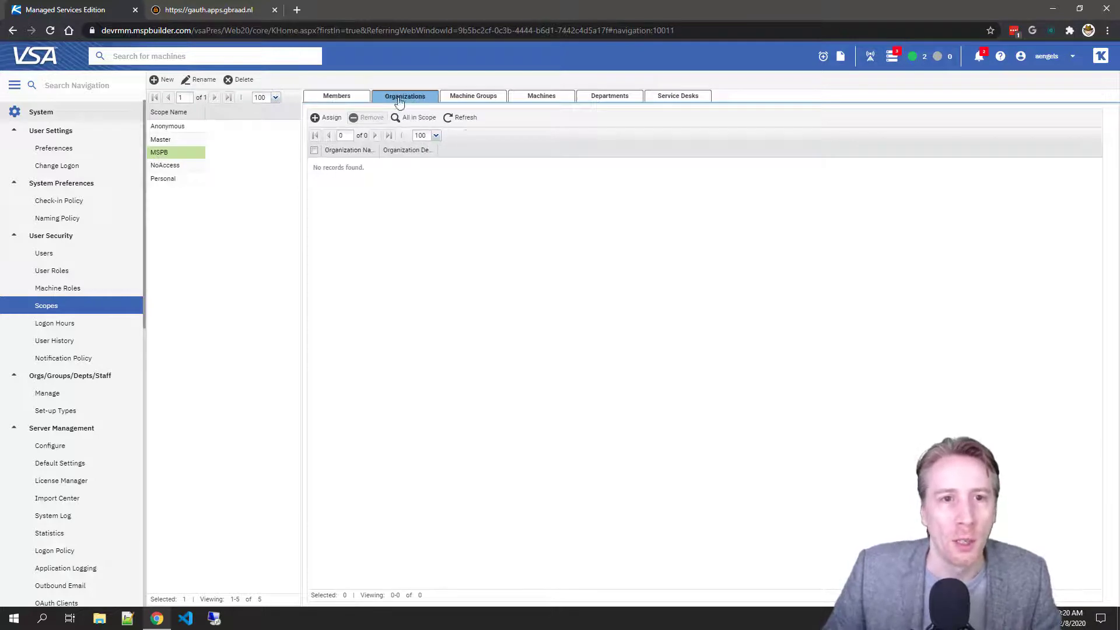
pyautogui.click(330, 119)
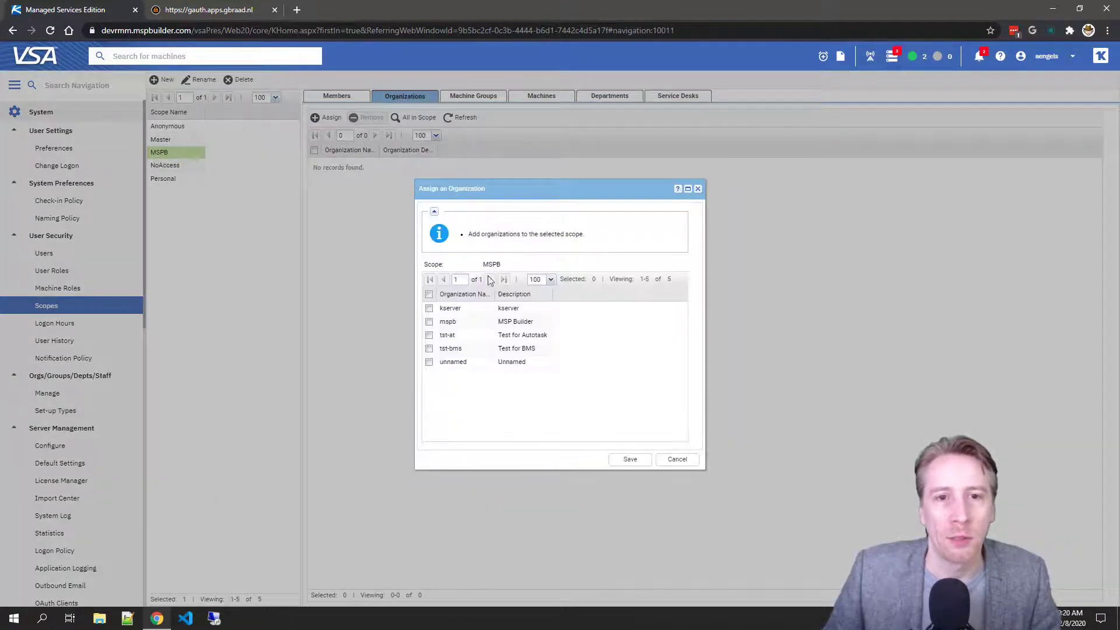
pyautogui.click(429, 320)
pyautogui.click(630, 459)
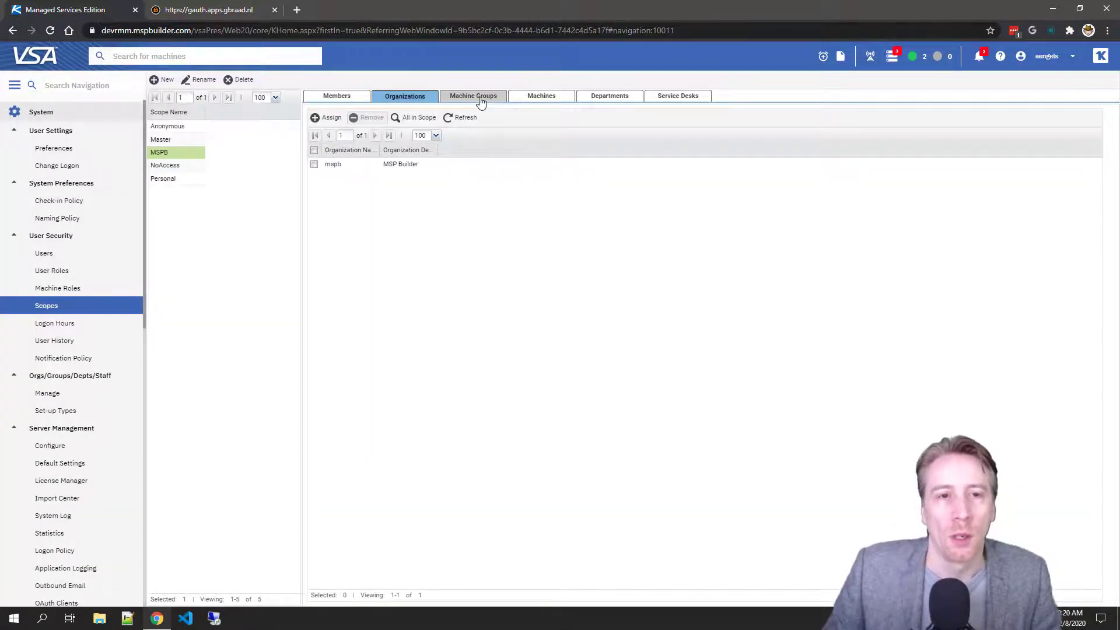
# Review the machine groups assignable to the MSPB scope without assigning any, and view the scope's machines.
pyautogui.click(479, 98)
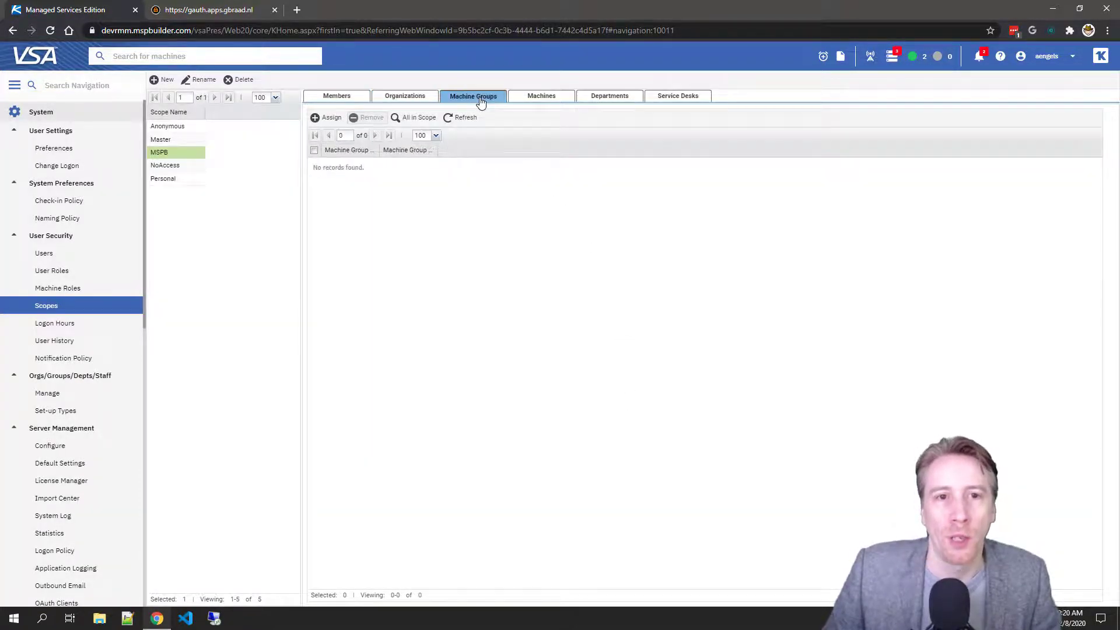
pyautogui.click(326, 119)
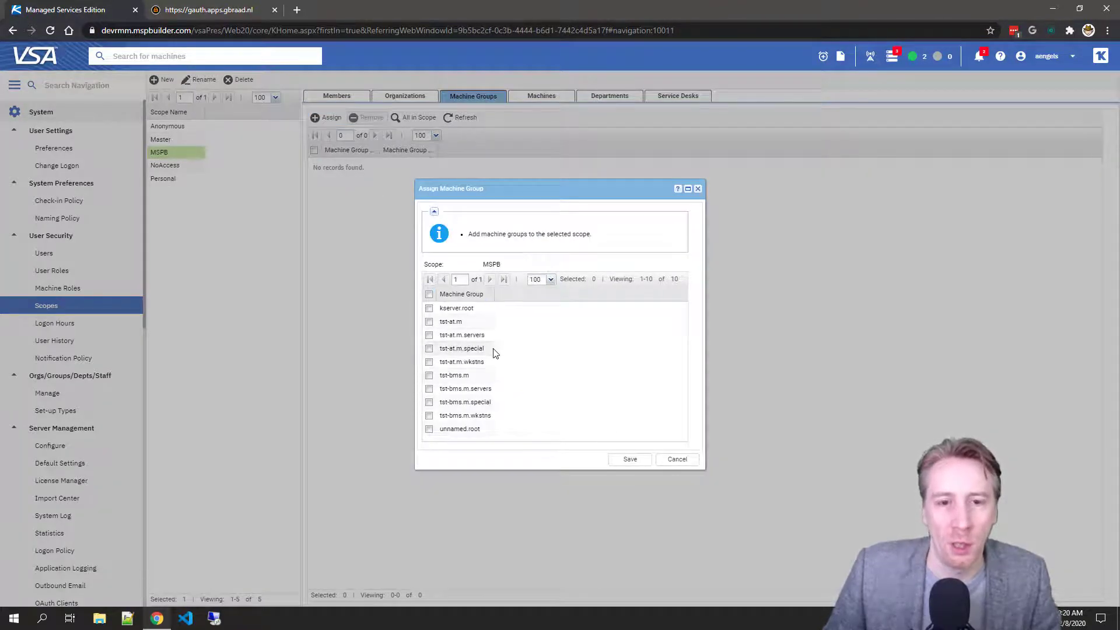
pyautogui.click(675, 460)
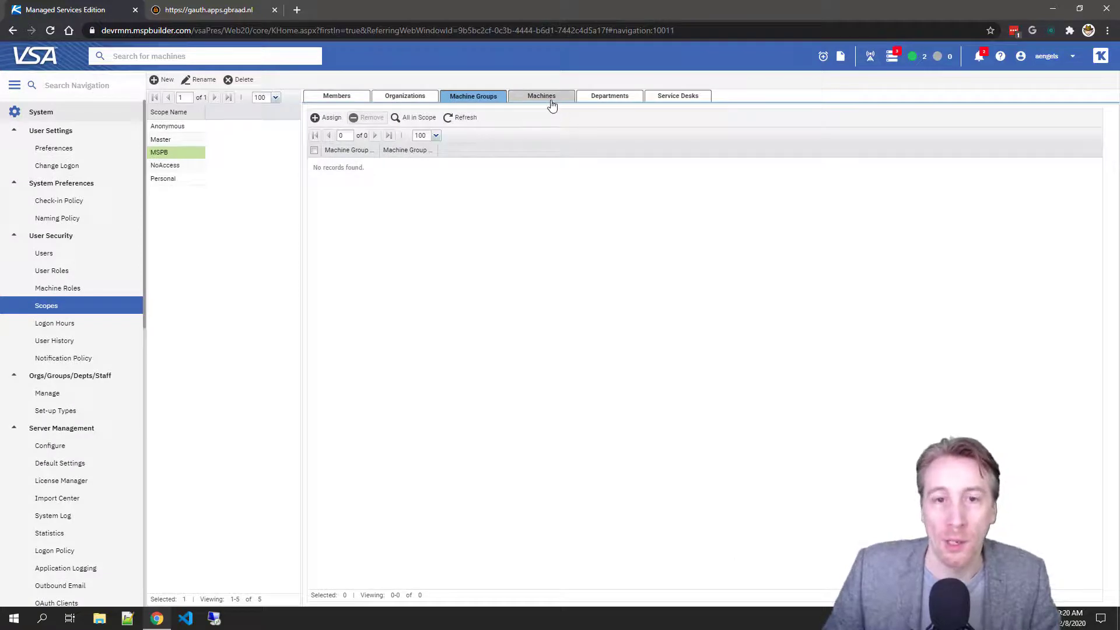
pyautogui.click(551, 103)
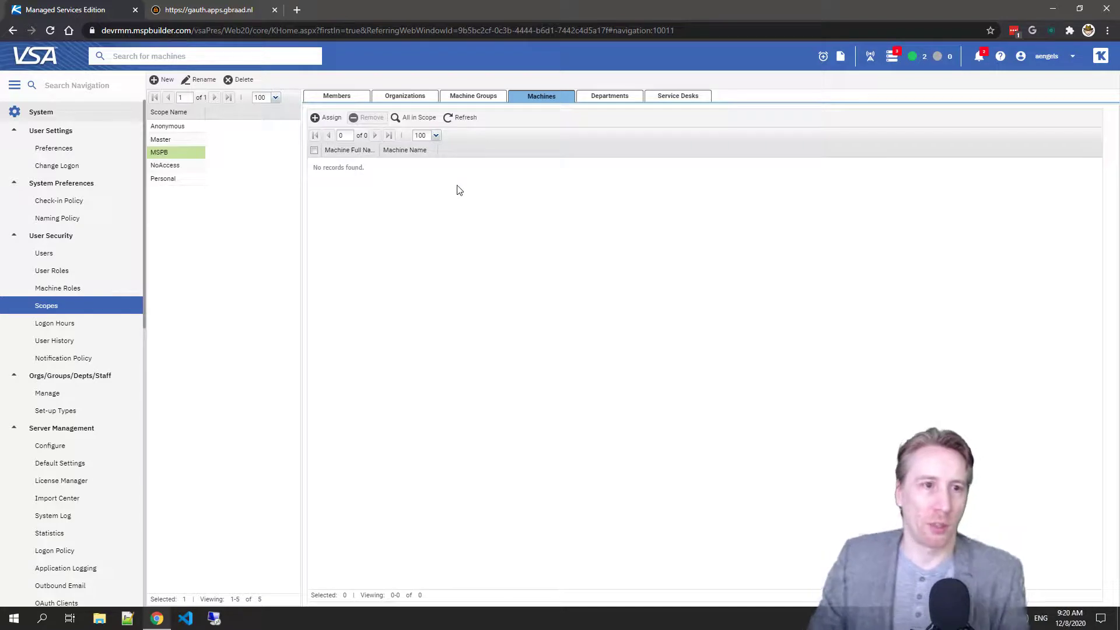
# Assign the signed-in user's account as a member of the MSPB scope.
pyautogui.click(334, 97)
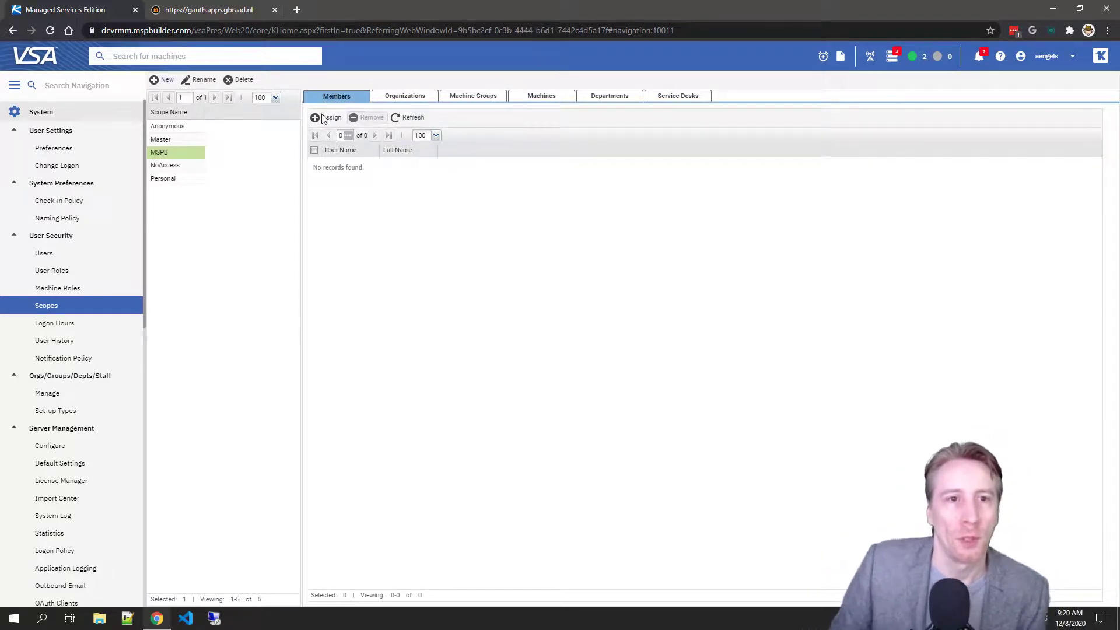
pyautogui.click(323, 117)
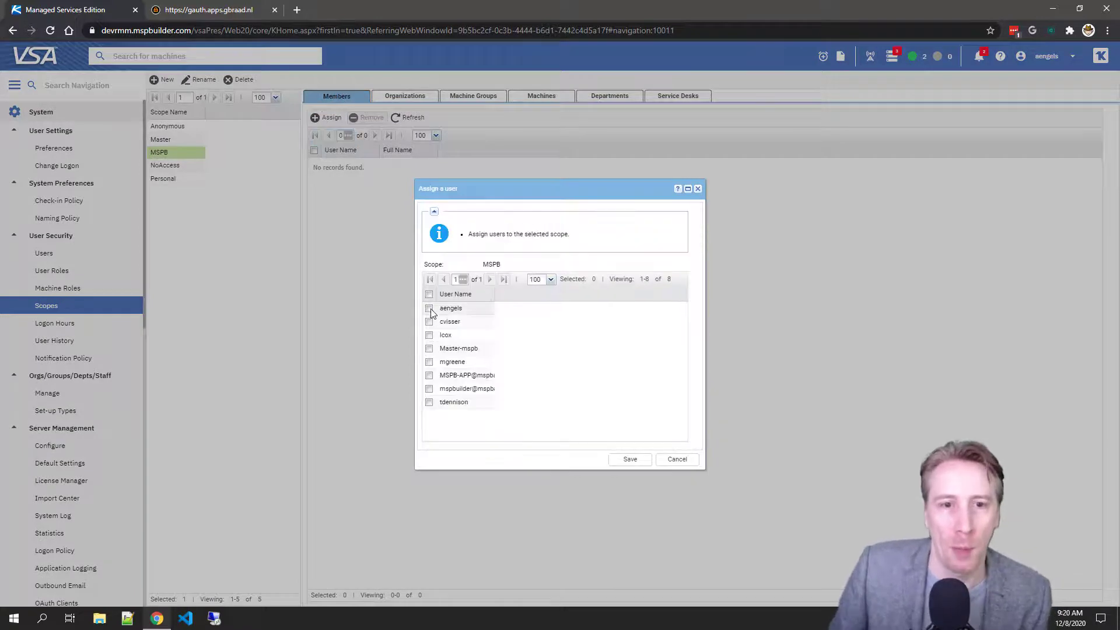
pyautogui.click(429, 308)
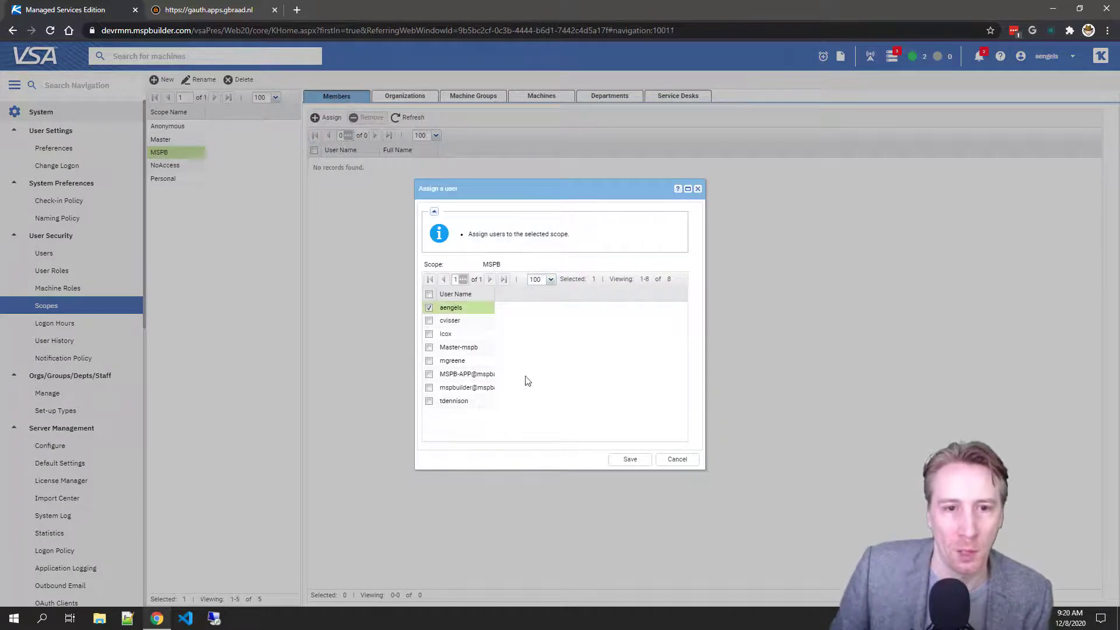
pyautogui.click(627, 462)
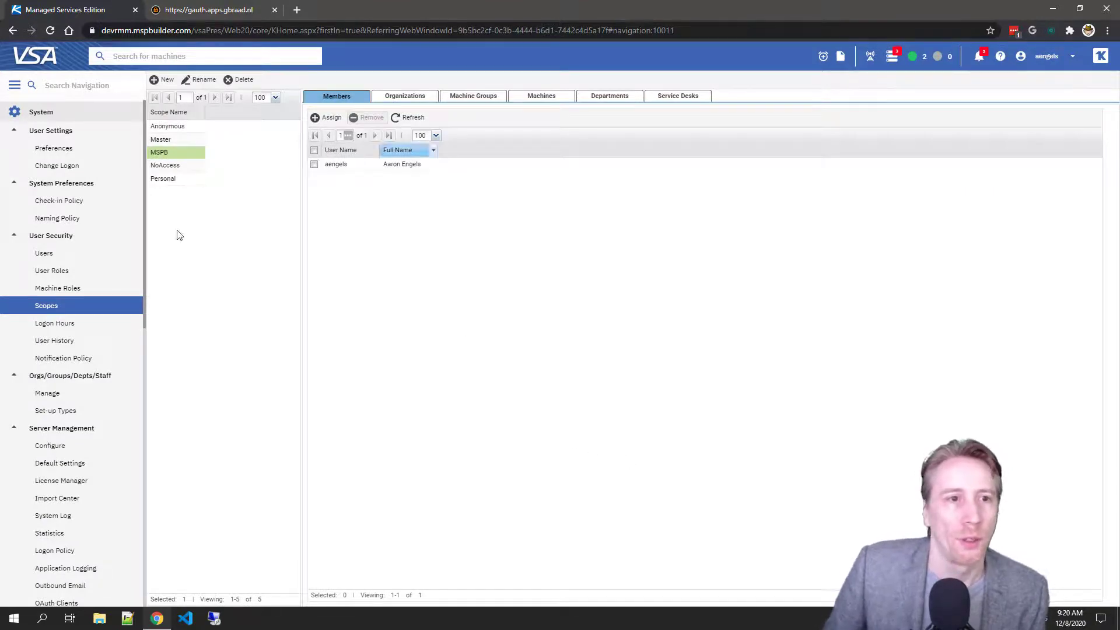
# Examine the scopes and roles available to the signed-in account without switching either one.
pyautogui.click(64, 273)
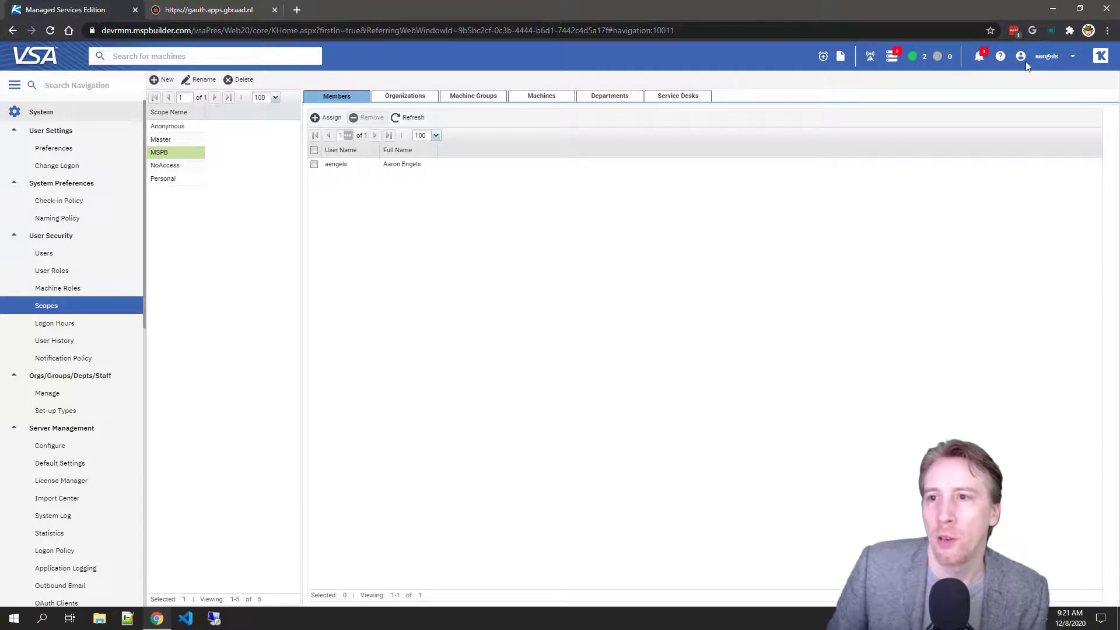
pyautogui.click(1071, 61)
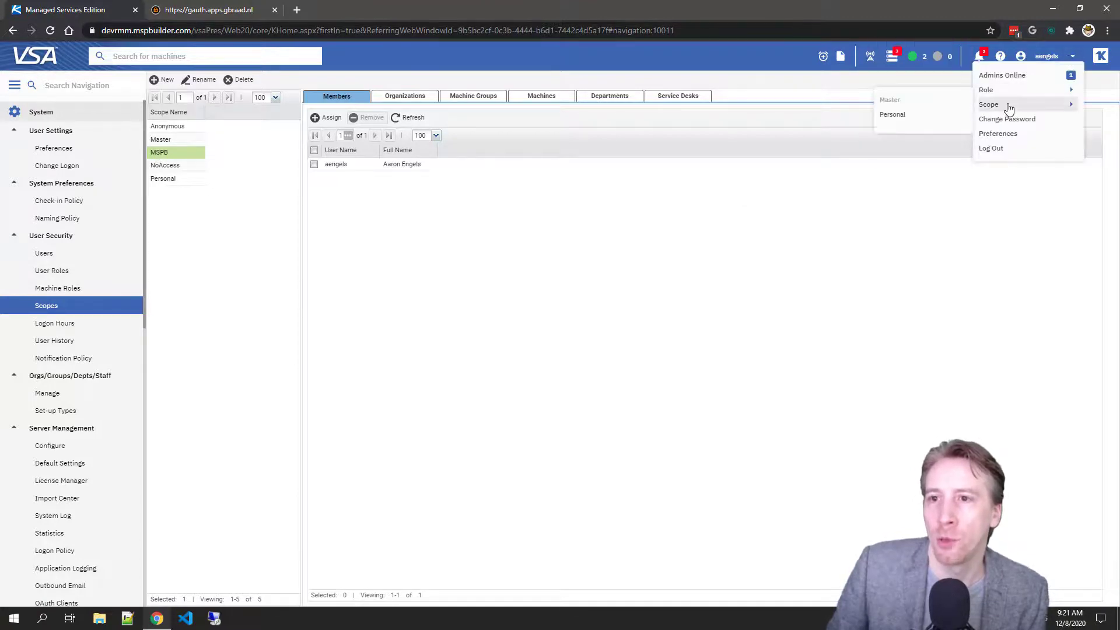
pyautogui.moveTo(1007, 95)
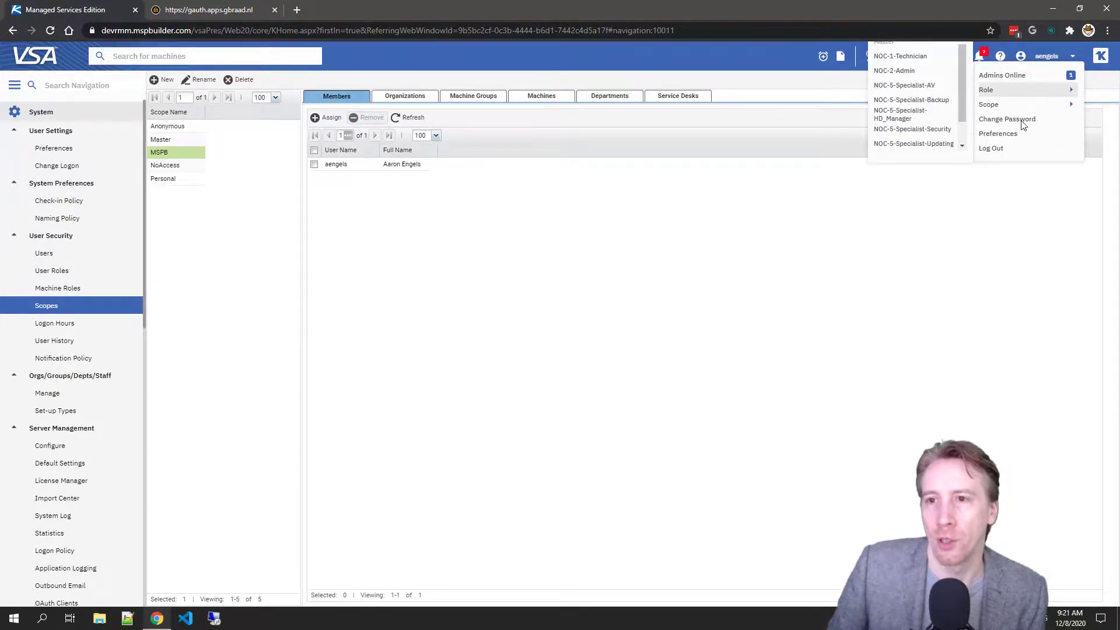
pyautogui.click(935, 199)
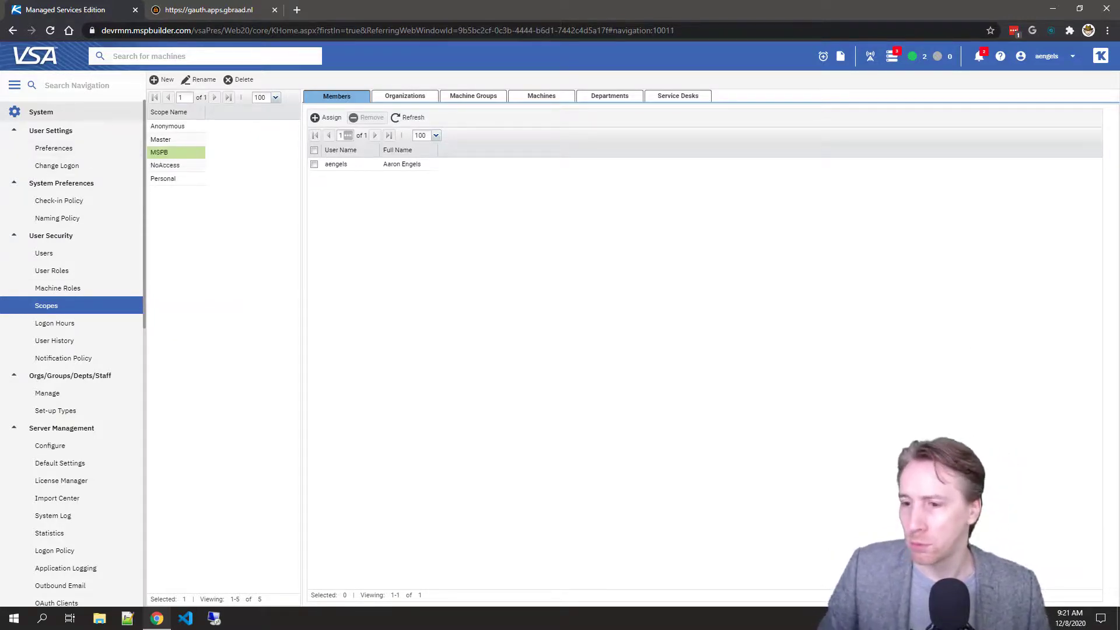
pyautogui.click(1071, 620)
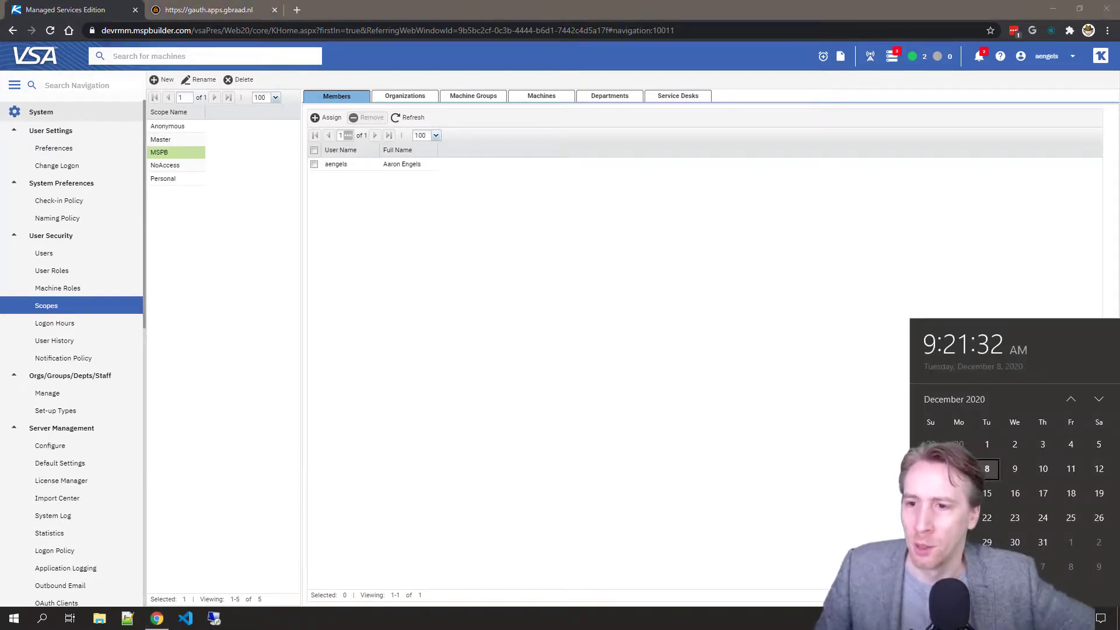
pyautogui.click(1071, 619)
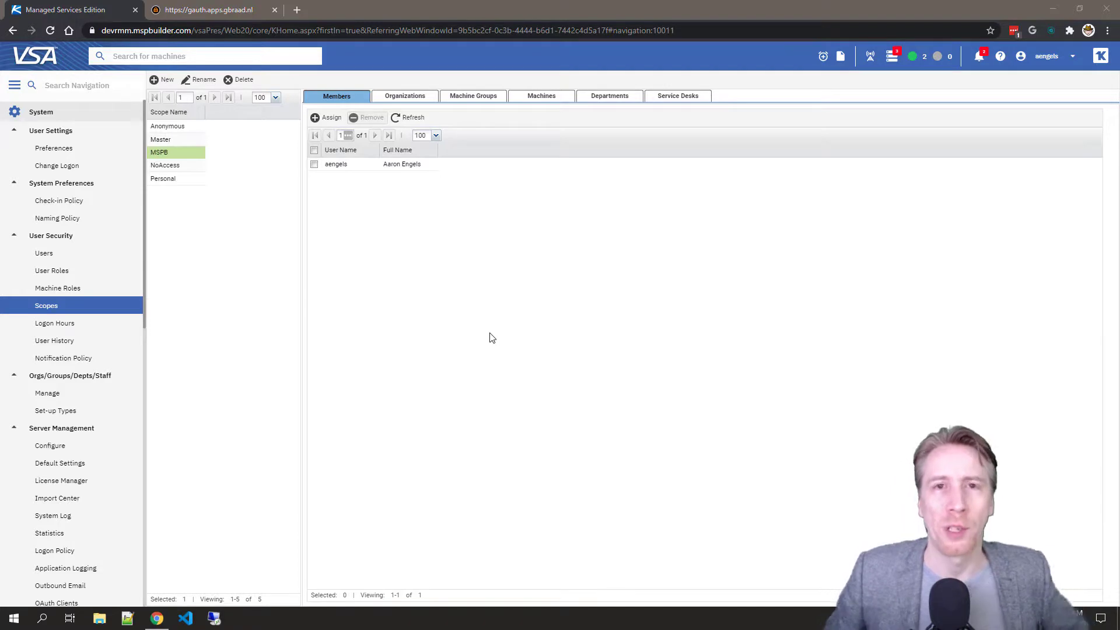